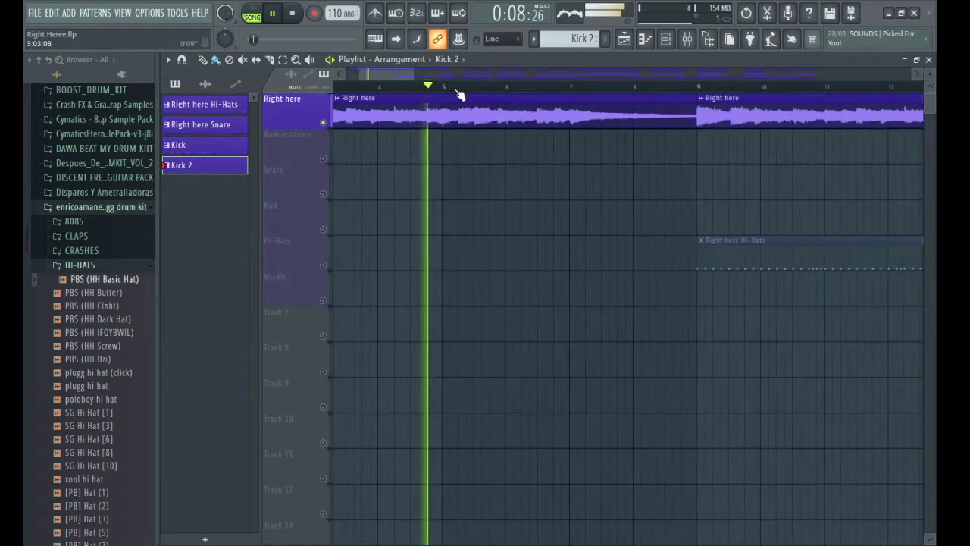
Step: Play the soloed Right here melody track up to bar 9 and pause playback
scroll(459, 94, "down", 3)
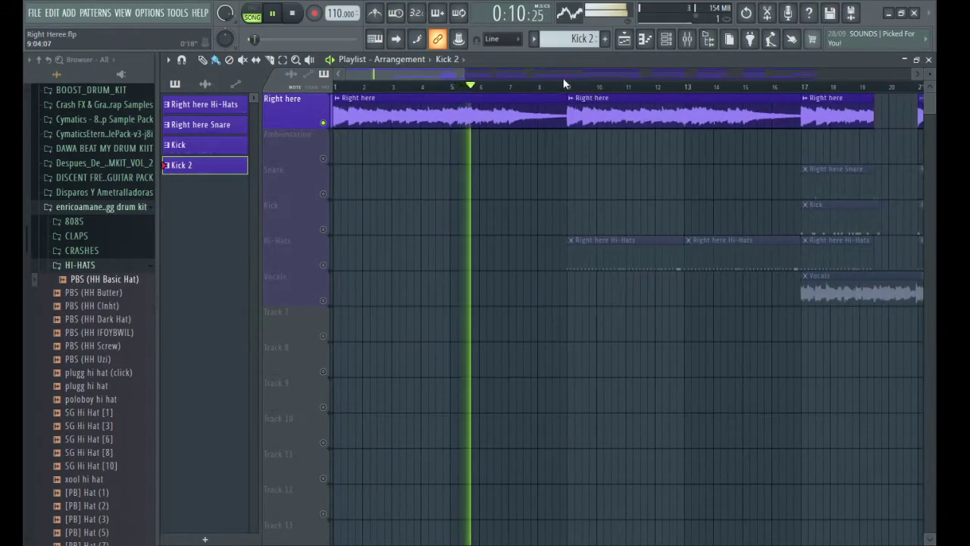
scroll(563, 82, "up", 3)
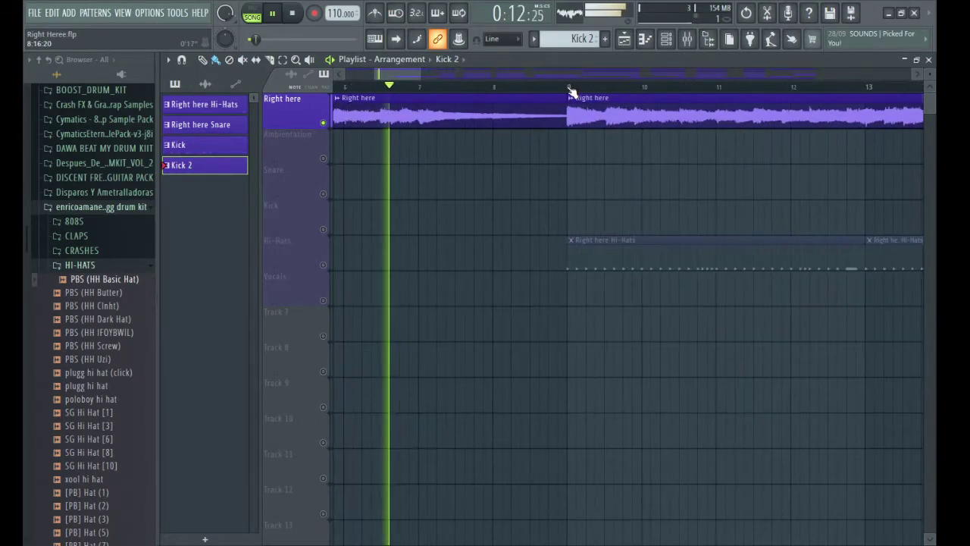
scroll(571, 91, "up", 2)
scroll(571, 91, "up", 1)
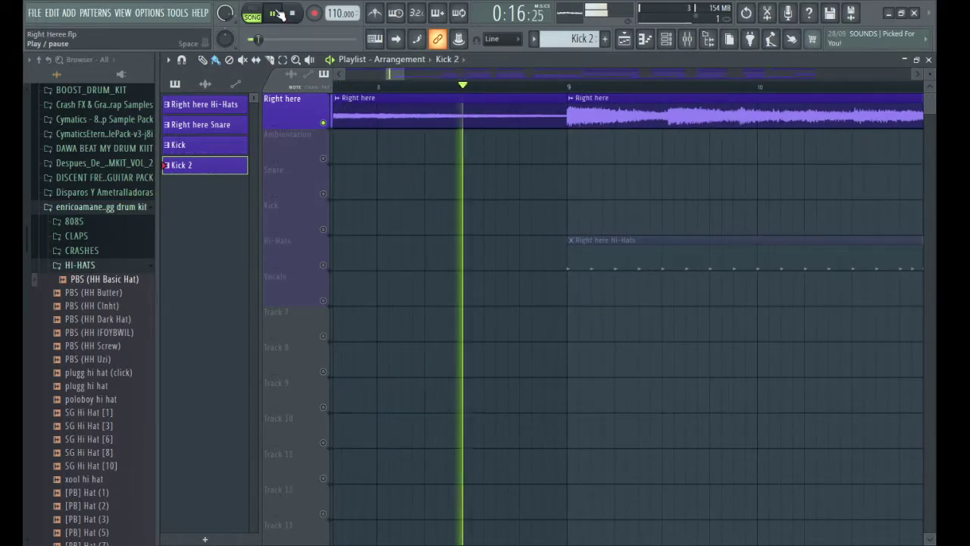
Step: Solo the Ambientation track and play its section from bar 41 to bar 49
scroll(576, 91, "down", 8)
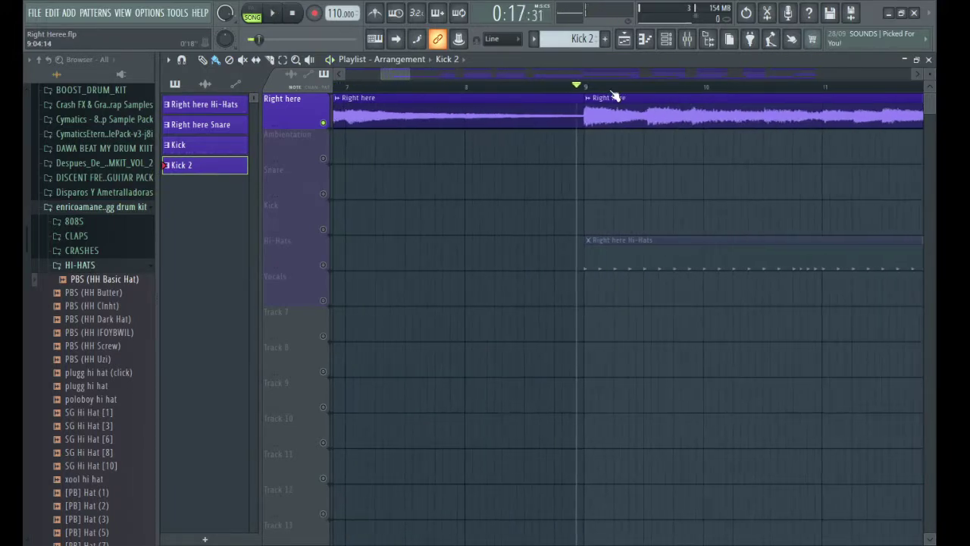
scroll(535, 98, "right", 5)
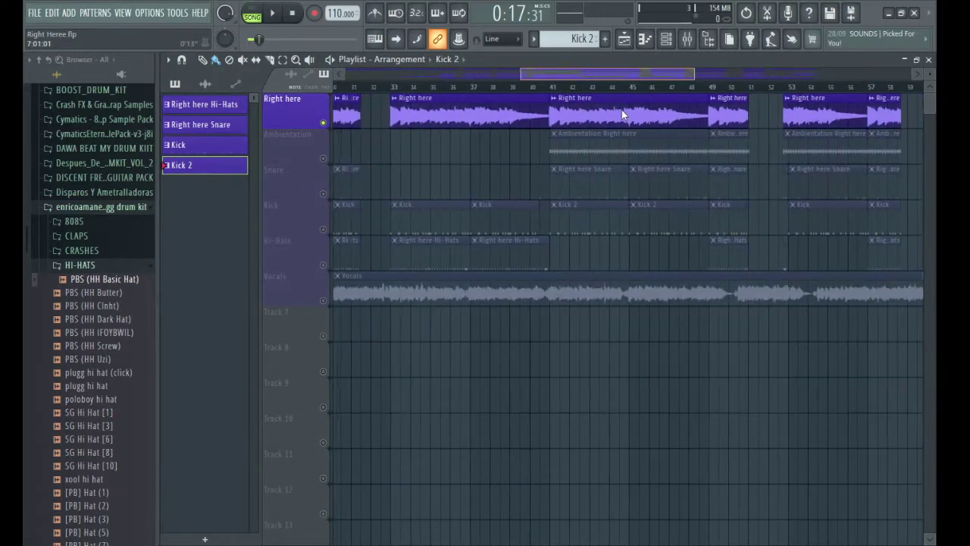
right_click(324, 160)
scroll(576, 92, "up", 5)
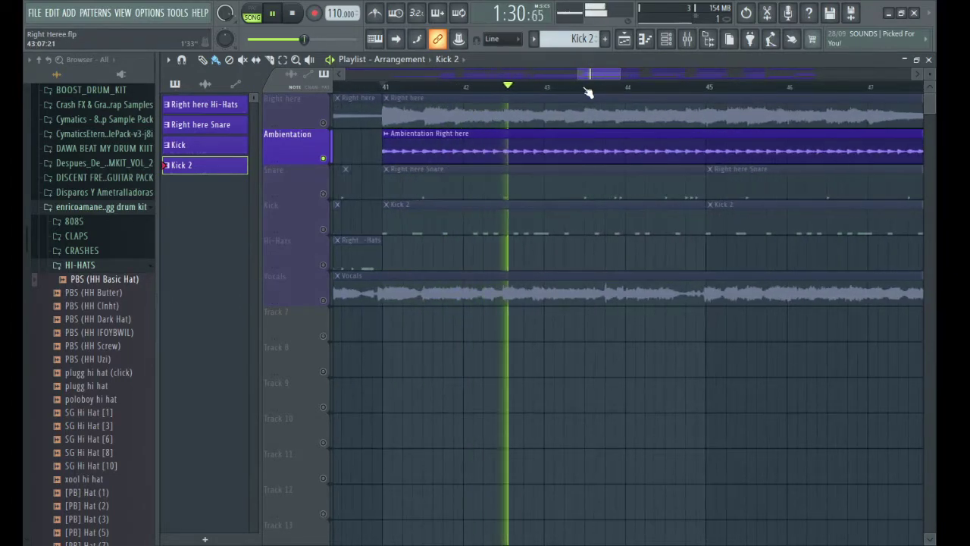
scroll(587, 91, "down", 2)
left_click_drag(592, 73, 606, 69)
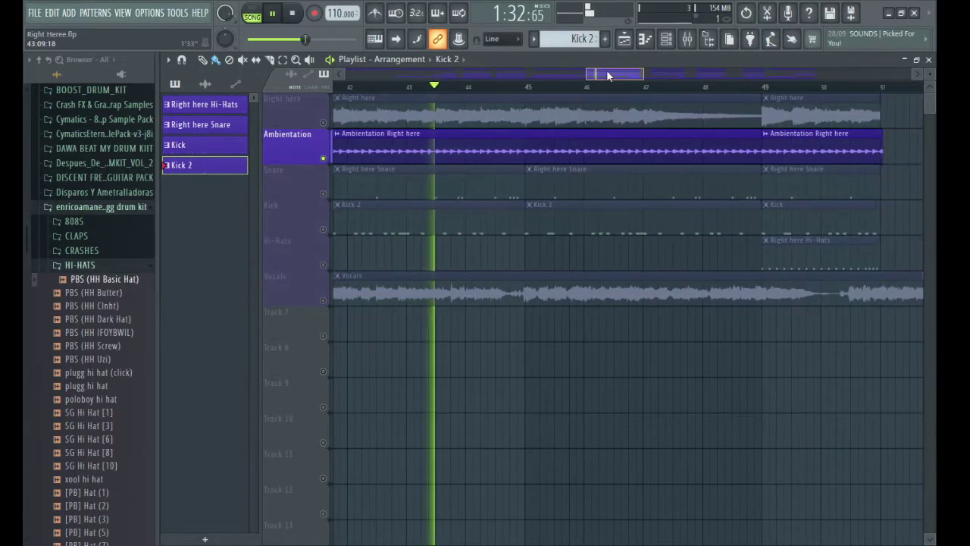
scroll(566, 96, "down", 4)
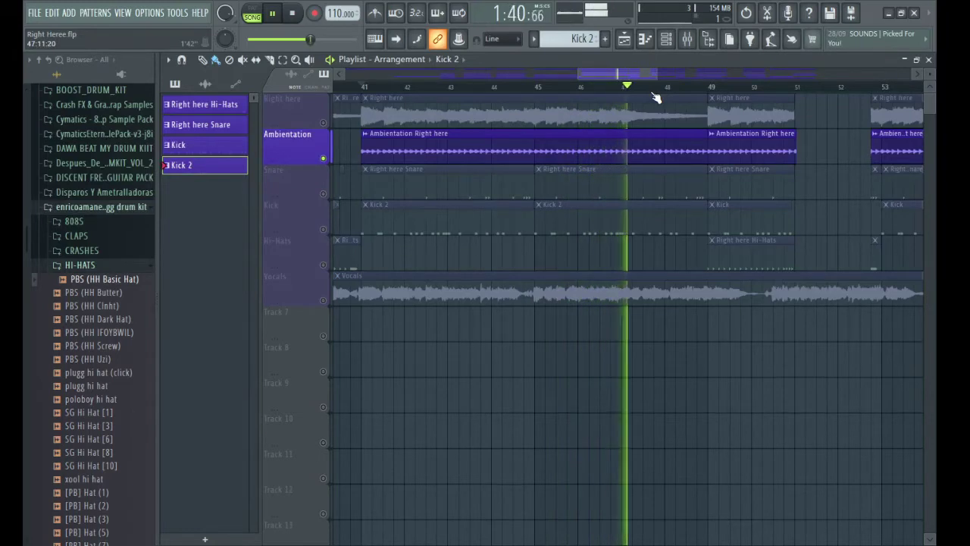
scroll(658, 95, "up", 8)
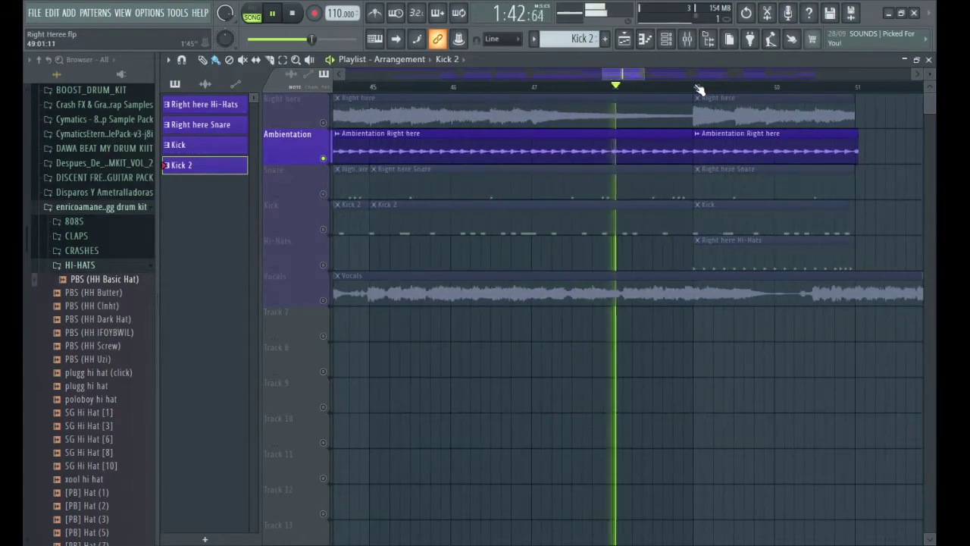
scroll(699, 90, "up", 6)
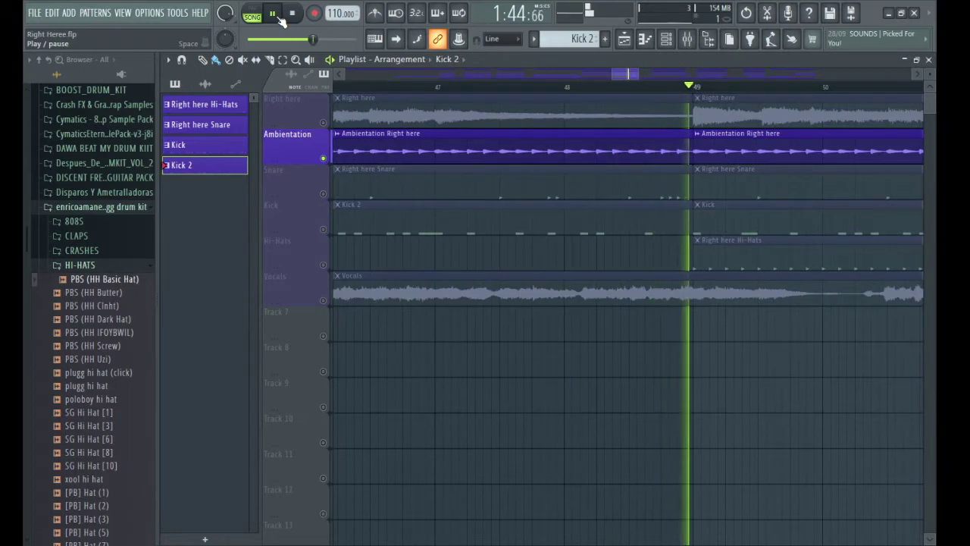
Step: Solo the Vocals track and play it from bar 17 to about bar 21
scroll(530, 81, "down", 2)
scroll(581, 96, "down", 5)
scroll(598, 86, "down", 7)
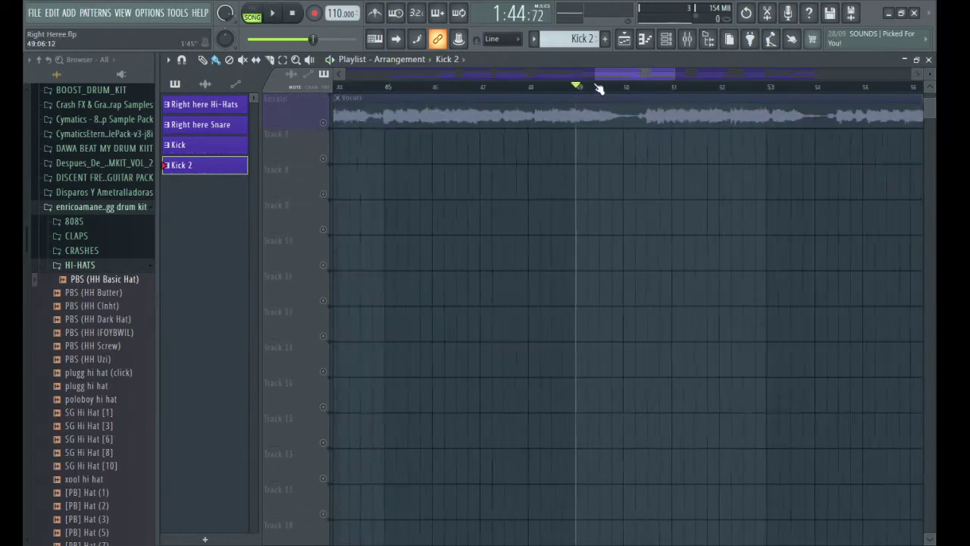
left_click_drag(629, 75, 467, 73)
scroll(496, 140, "up", 3)
left_click(319, 229)
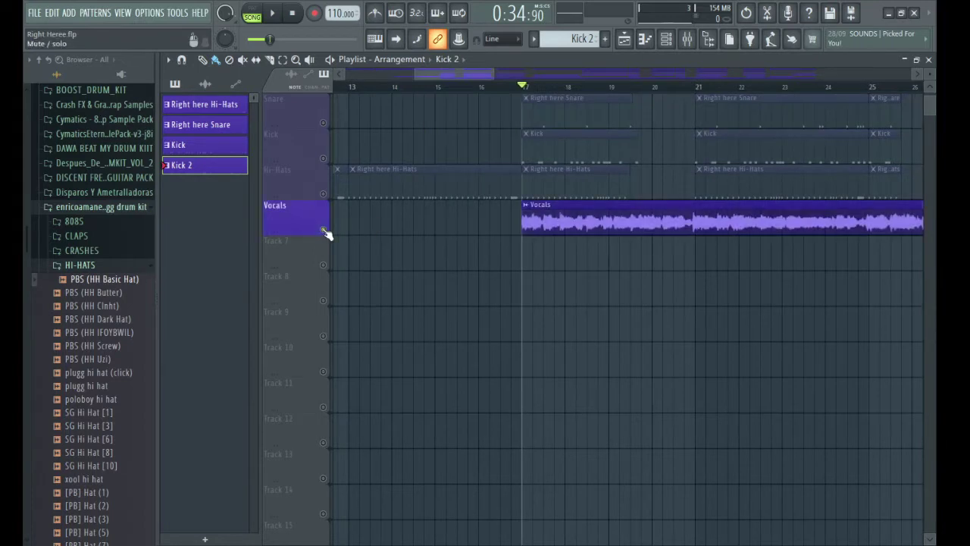
key("space")
scroll(569, 116, "up", 2)
scroll(577, 110, "up", 2)
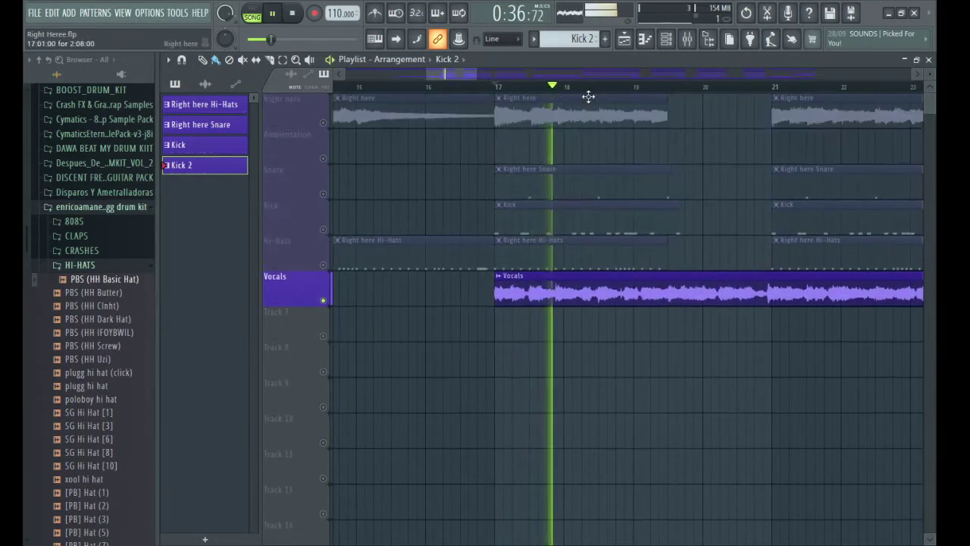
scroll(589, 97, "up", 3)
scroll(592, 95, "up", 2)
scroll(592, 95, "down", 4)
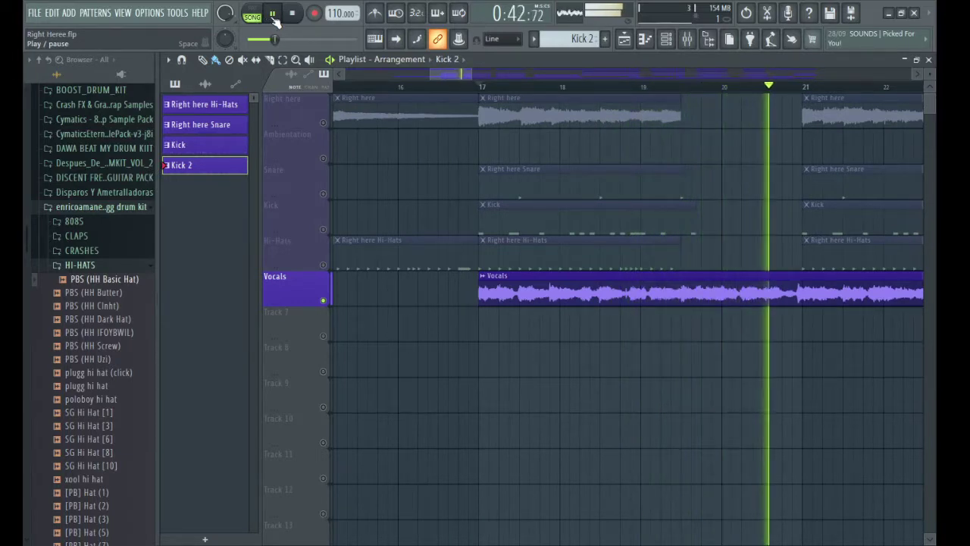
Step: Move the playhead to bar 53 and play the soloed vocals to about bar 57
scroll(592, 94, "down", 6)
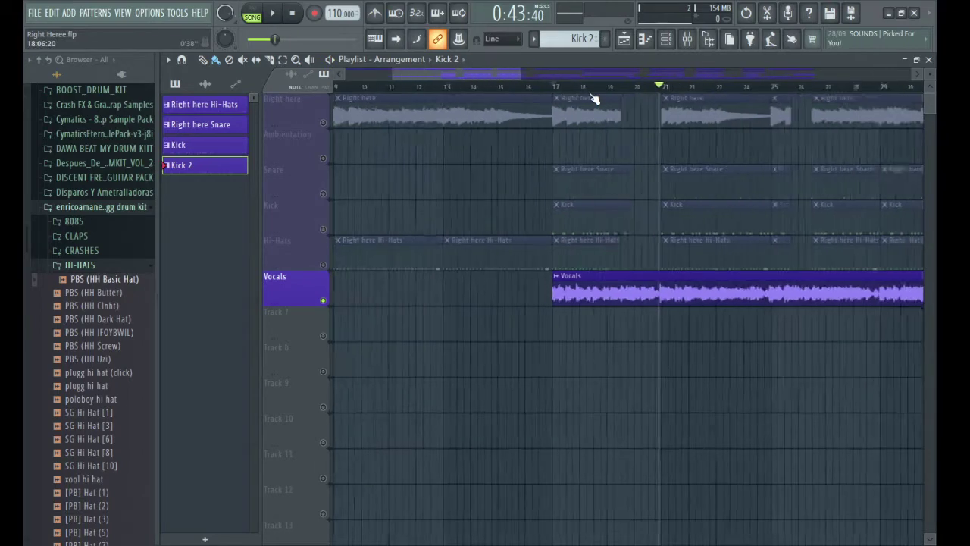
scroll(824, 77, "down", 1)
left_click(790, 87)
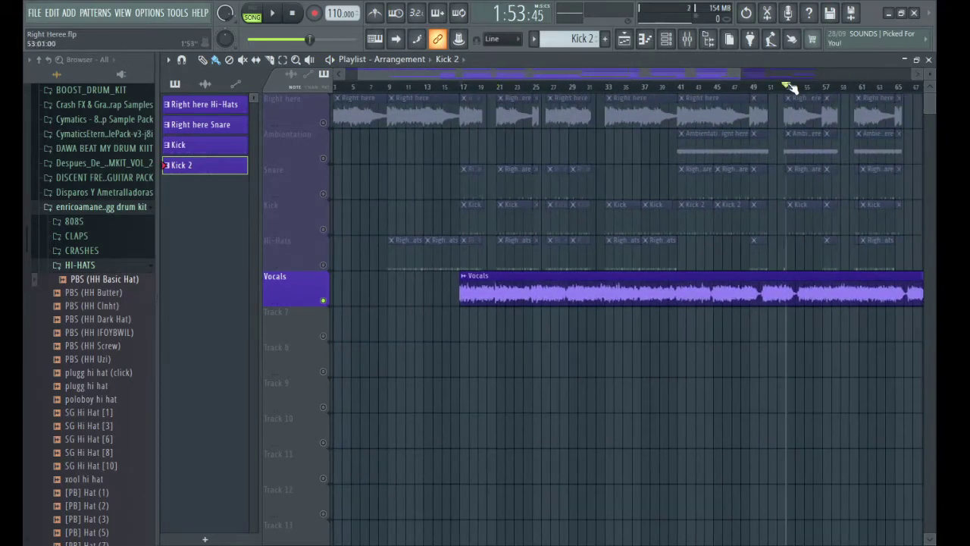
key("space")
scroll(792, 88, "up", 3)
scroll(611, 74, "up", 3)
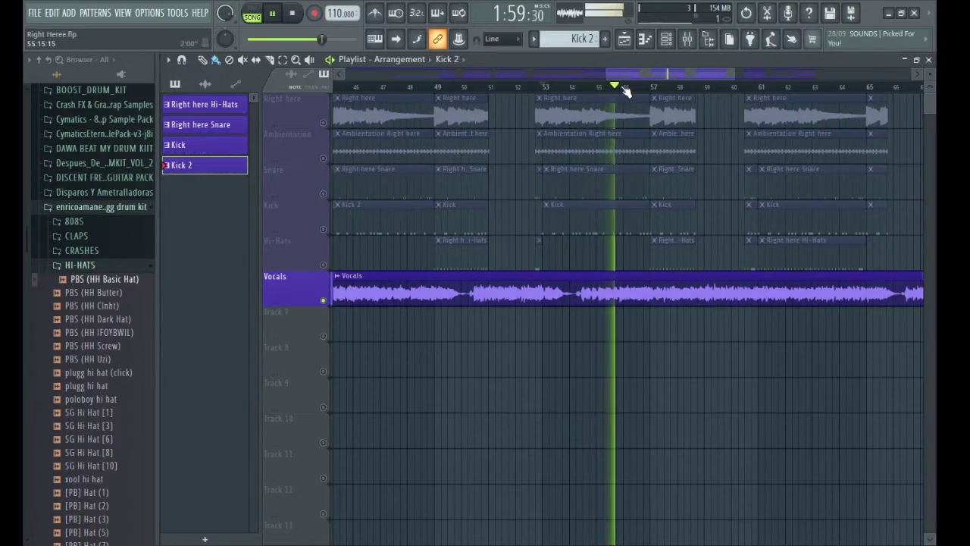
scroll(623, 89, "up", 3)
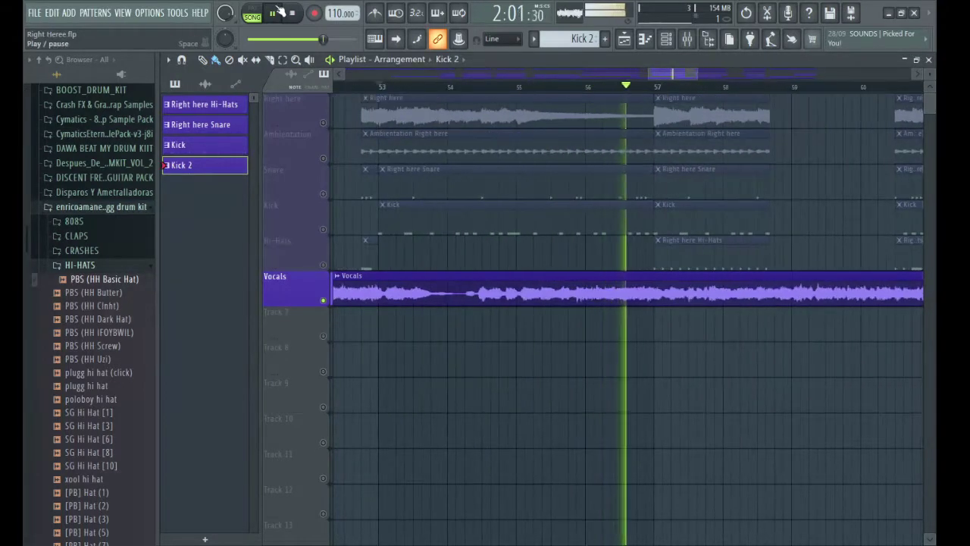
Step: Open the Right here Snare pattern's Clap 001 notes in the piano roll and play them in pattern mode
scroll(618, 86, "down", 2)
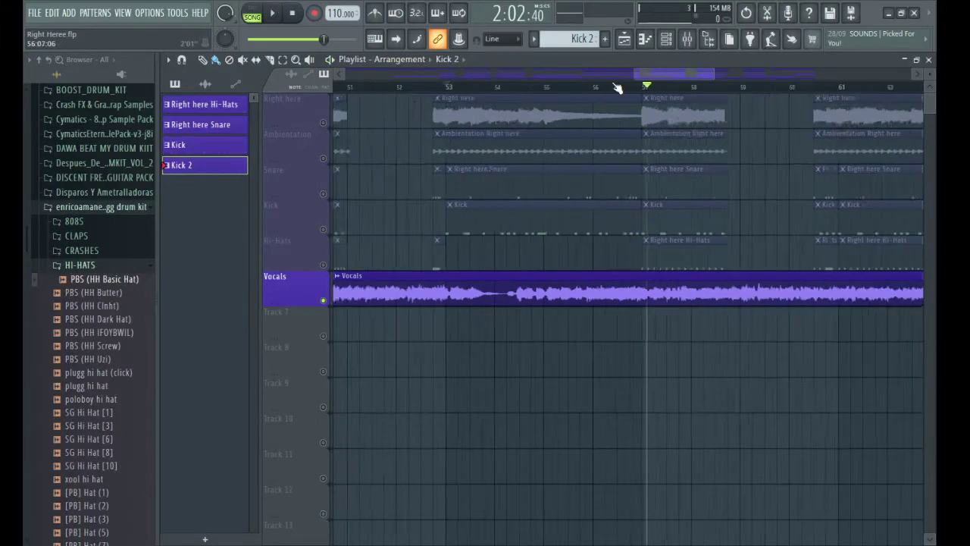
left_click_drag(644, 76, 494, 80)
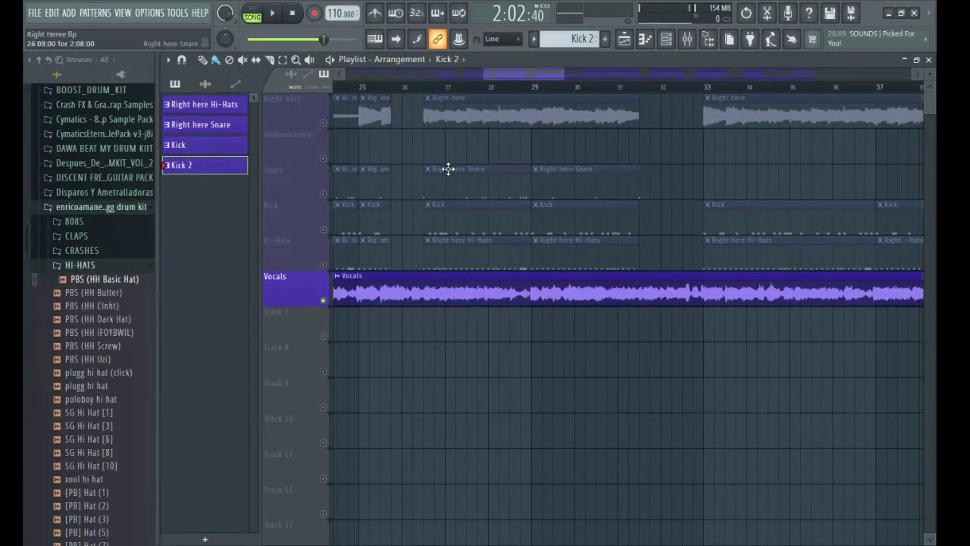
double_click(448, 168)
left_click_drag(424, 74, 252, 77)
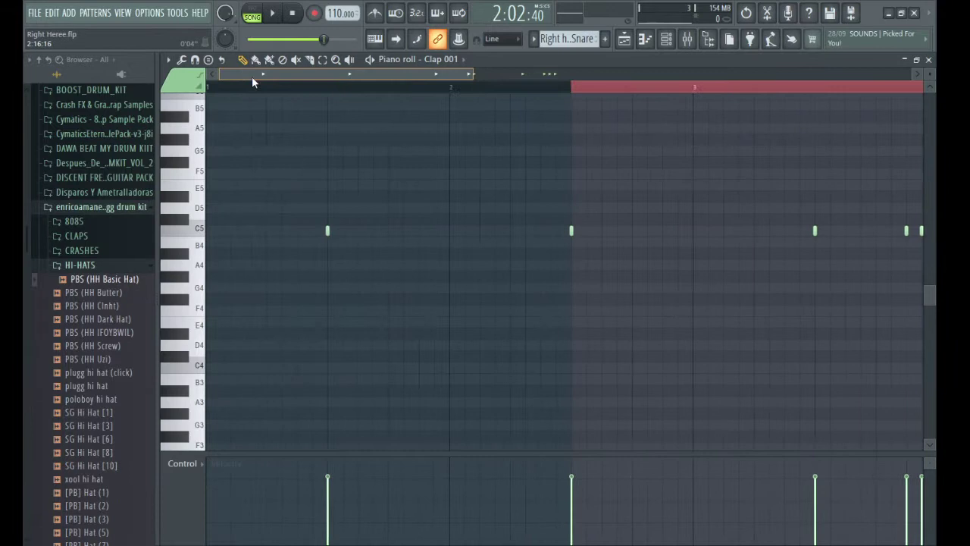
left_click(254, 11)
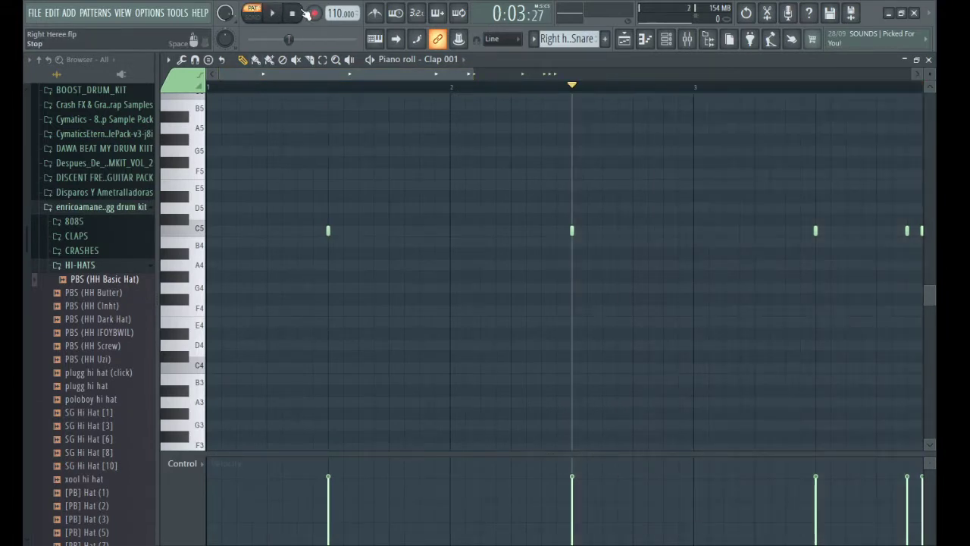
scroll(505, 91, "down", 3)
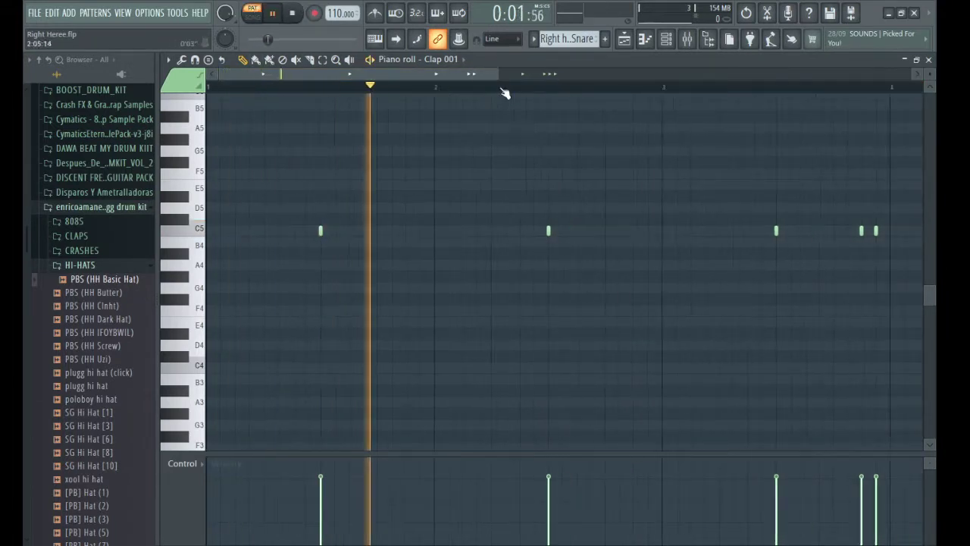
scroll(505, 91, "down", 1)
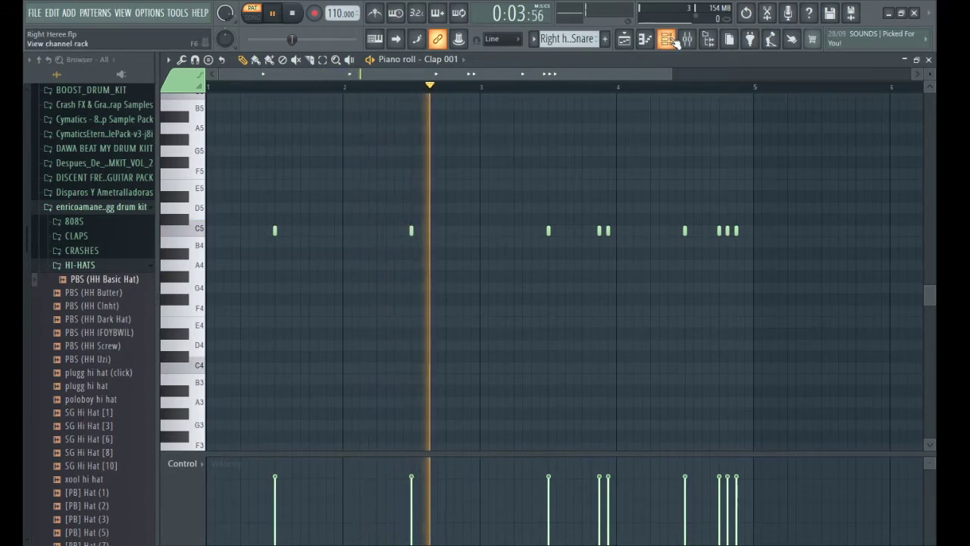
Step: Examine the snare pattern's steps in the channel rack and its final clap notes, and return to the playlist
key("F6")
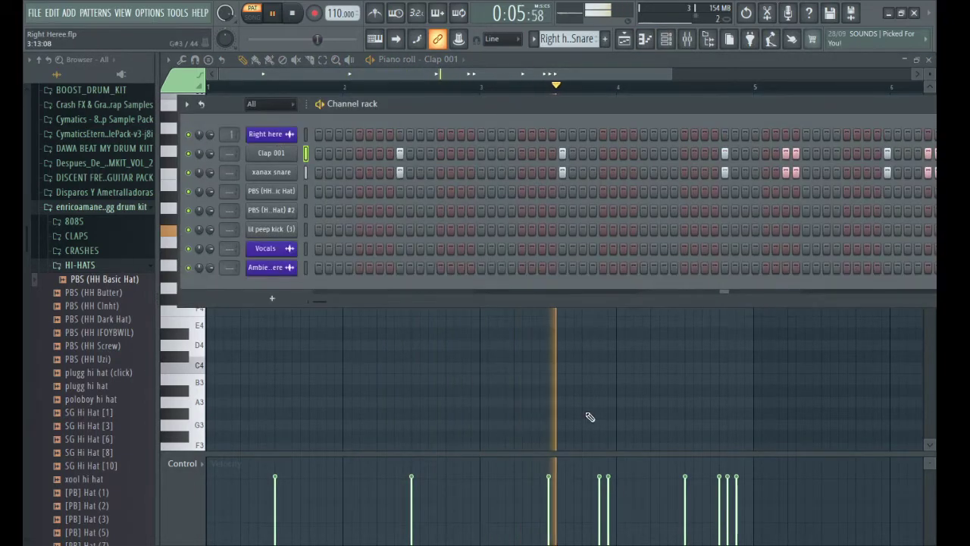
key("F6")
scroll(747, 92, "up", 3)
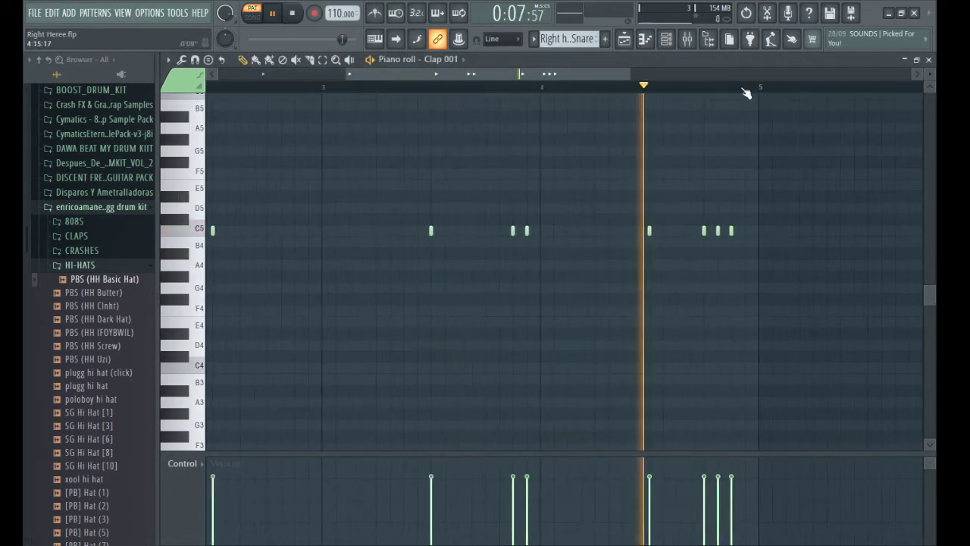
left_click(624, 41)
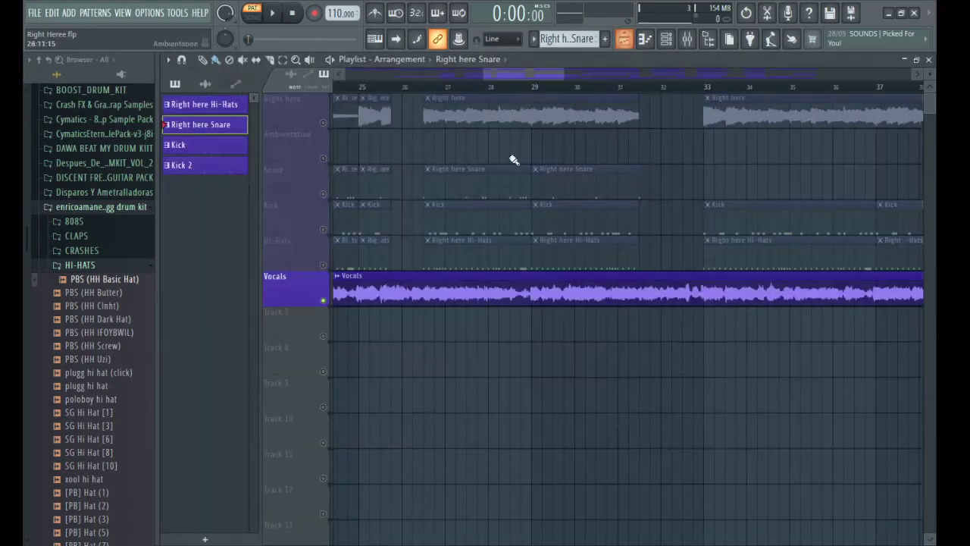
Step: Open the Kick pattern in the piano roll, play it through from the start, and return to the playlist
double_click(440, 221)
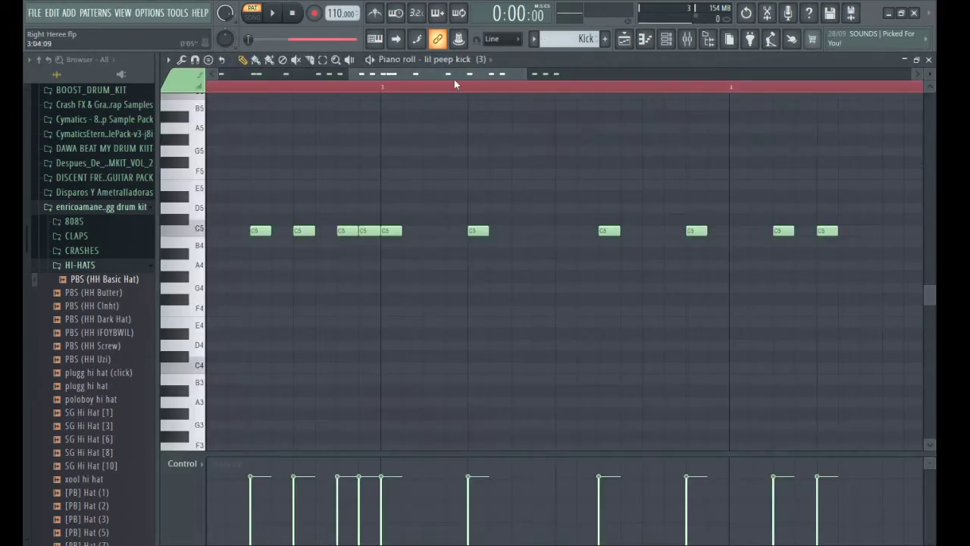
left_click(289, 13)
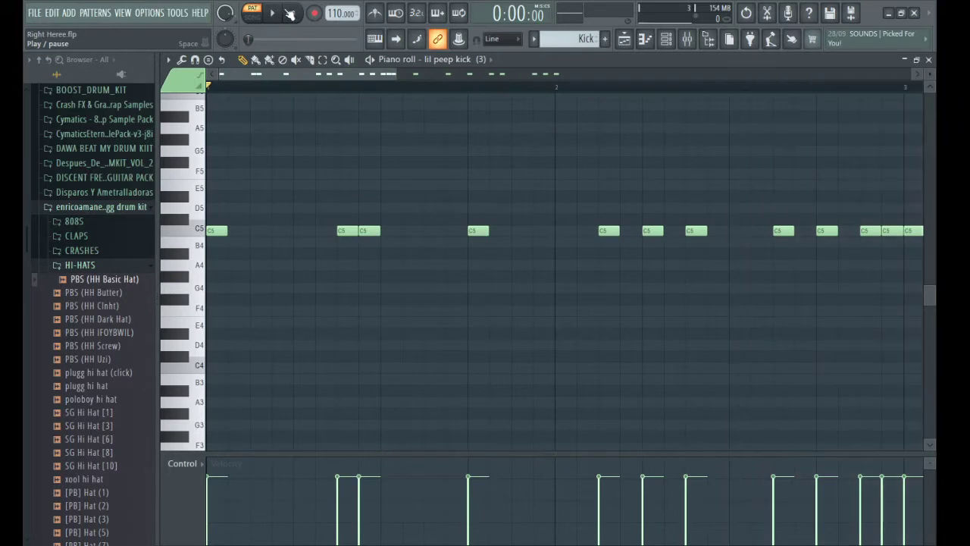
key("space")
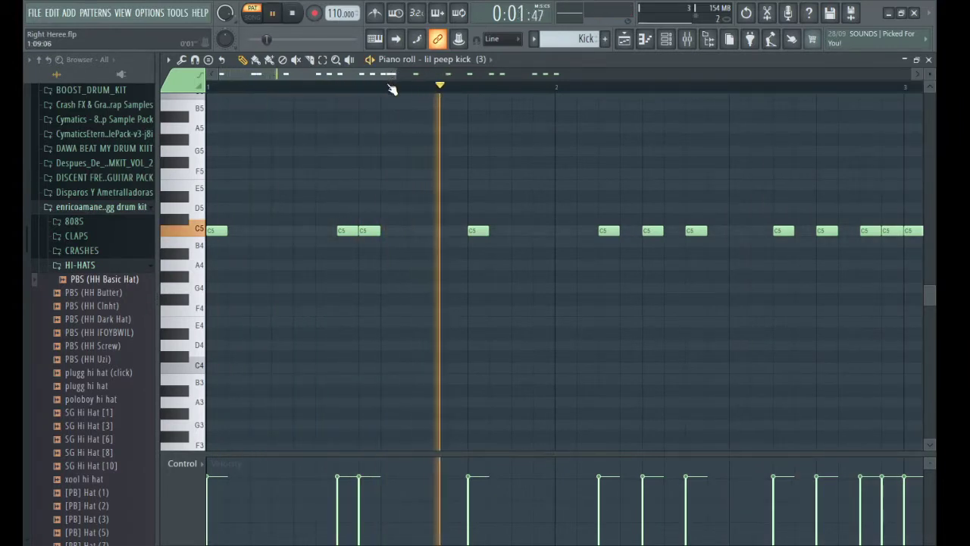
scroll(382, 89, "down", 2)
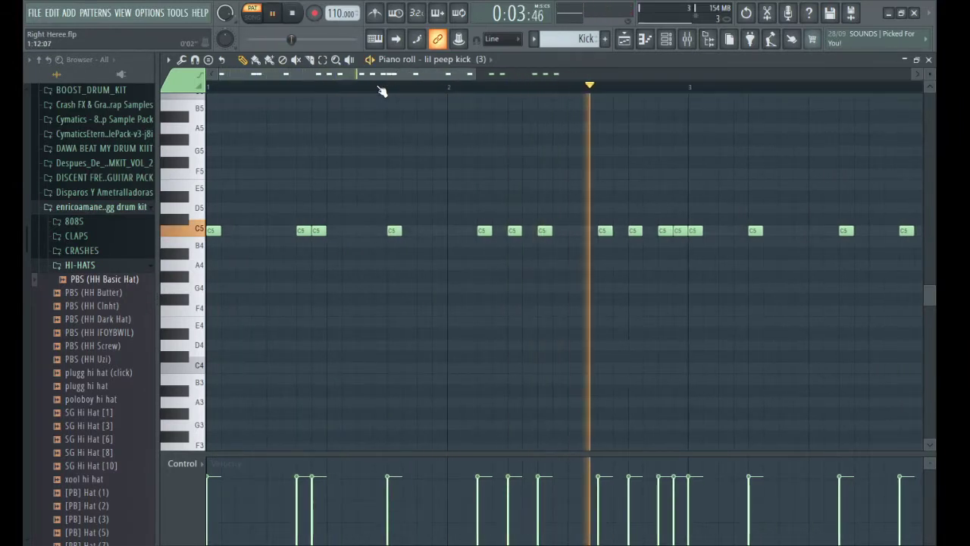
scroll(381, 88, "down", 2)
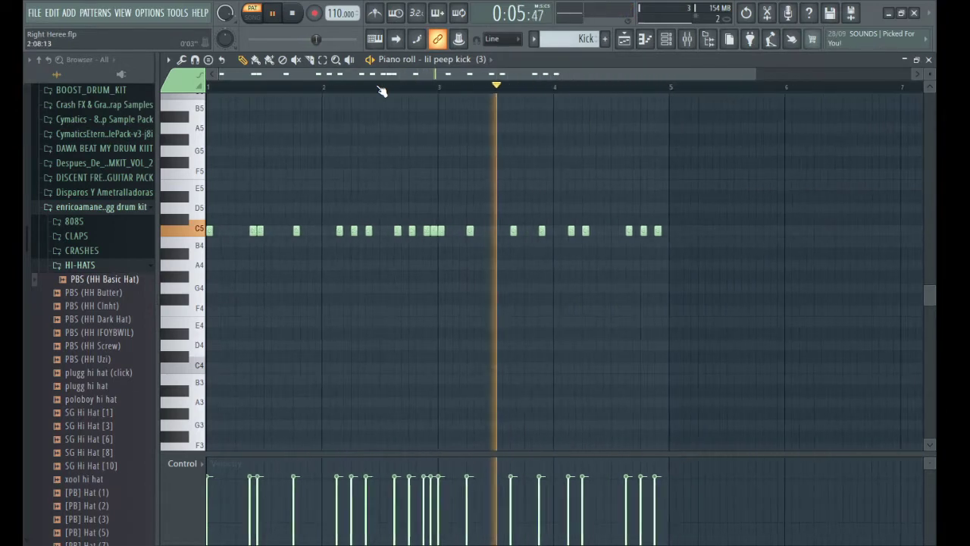
scroll(699, 91, "up", 4)
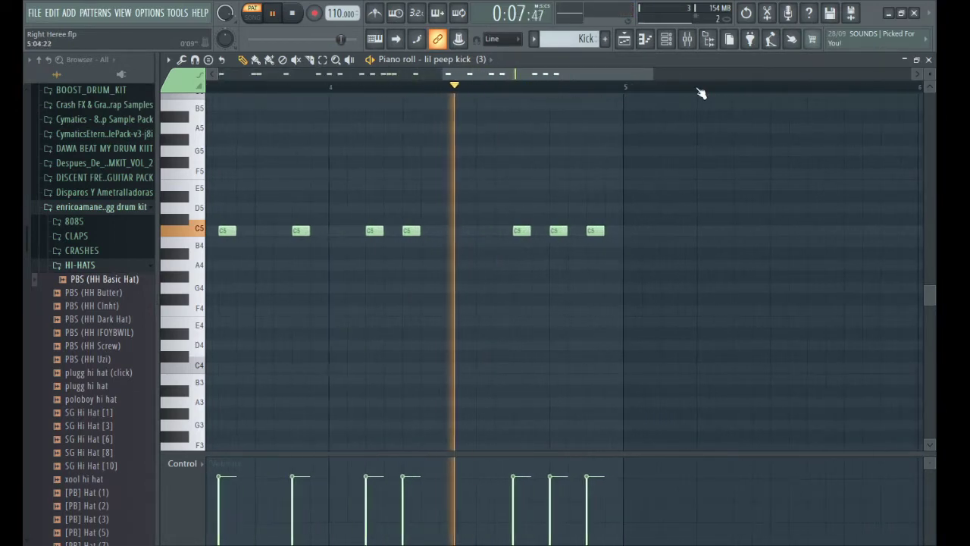
key("space")
left_click(624, 38)
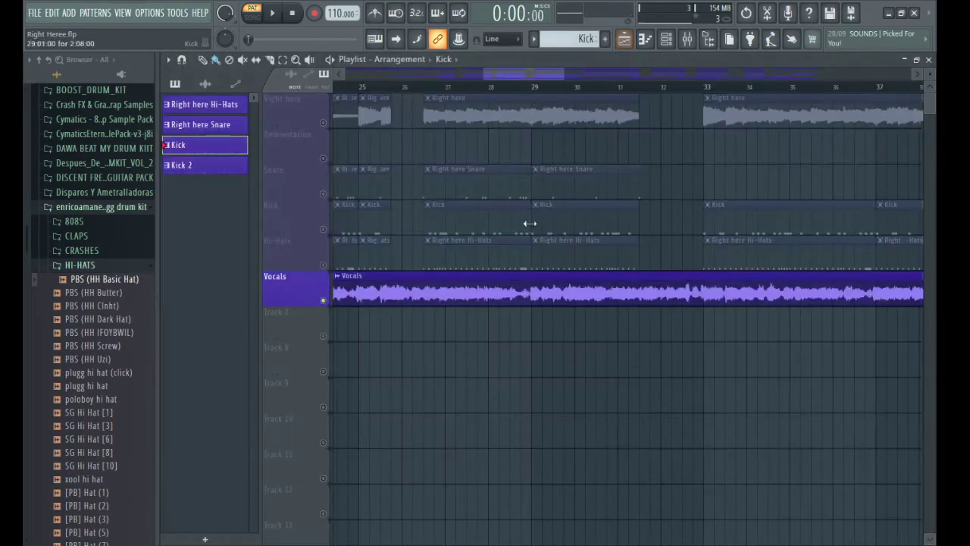
Step: Open the Kick 2 pattern's lil peep kick notes in the piano roll, play them through, and return to the playlist
double_click(185, 166)
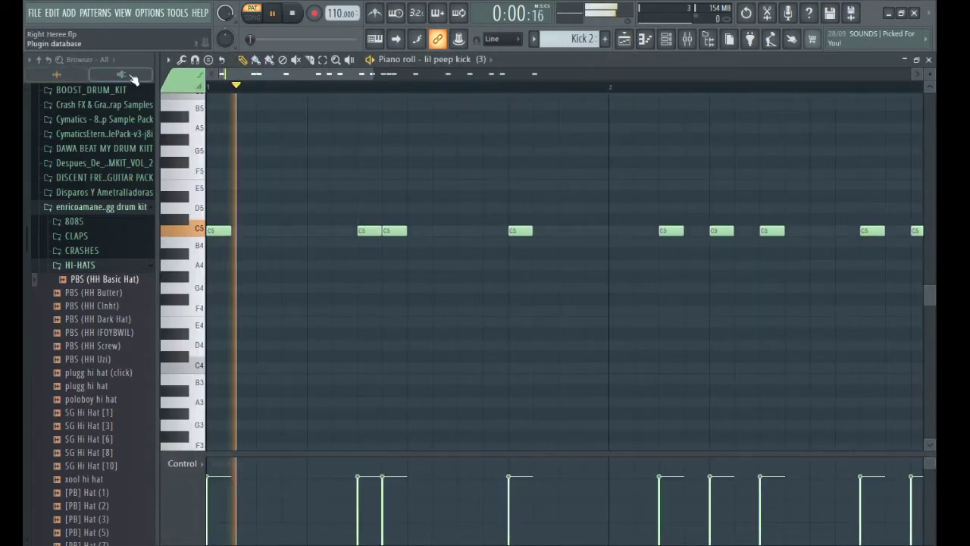
scroll(471, 85, "down", 3)
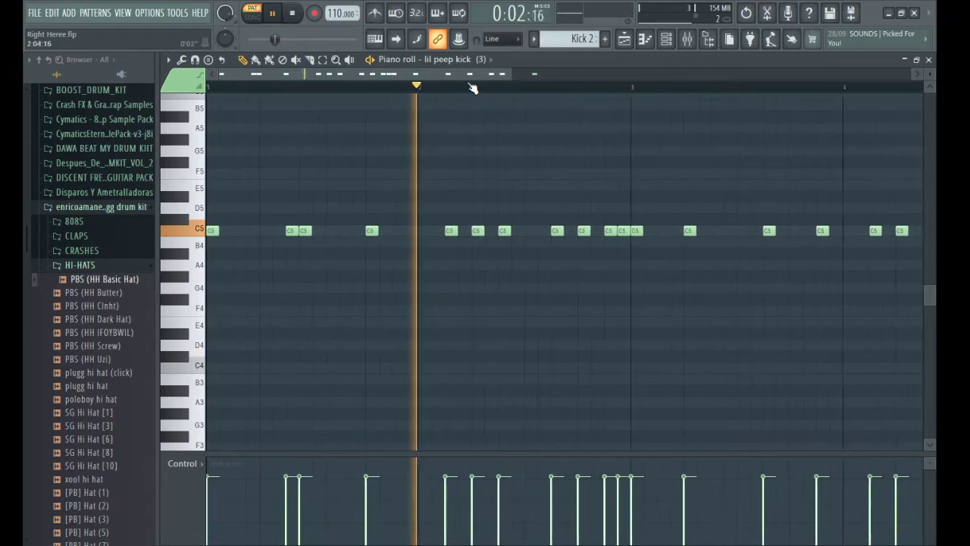
scroll(471, 86, "down", 2)
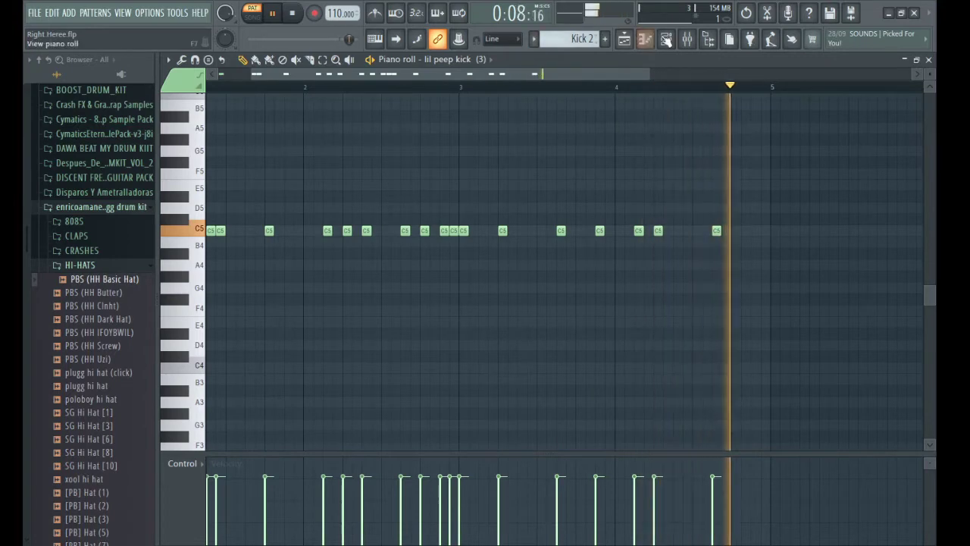
key("space")
key("F5")
Step: Open the Right here Hi-Hats pattern's PBS (HH Basic Hat) notes, clear the time selection, play them from the start and return to the playlist
key("F7")
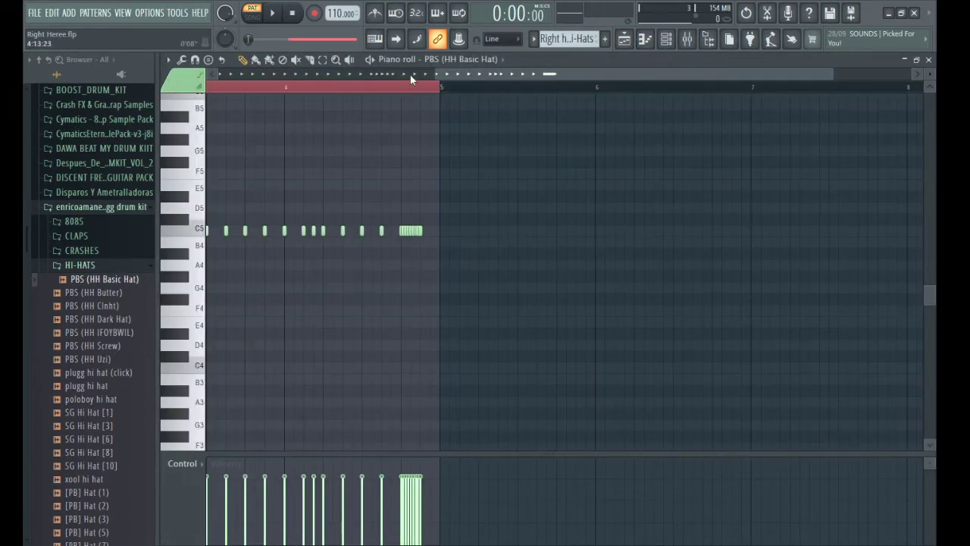
left_click_drag(459, 73, 220, 90)
right_click(238, 85)
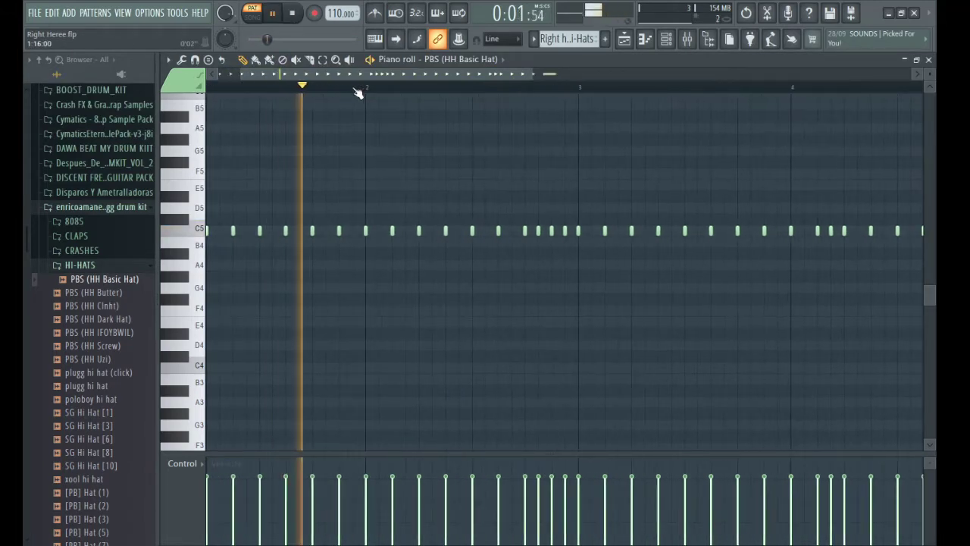
scroll(516, 88, "up", 3)
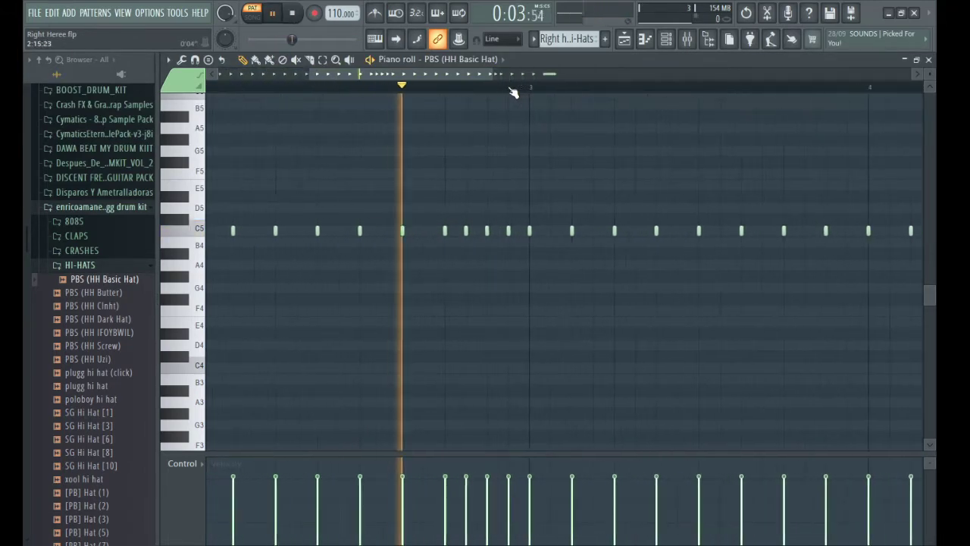
scroll(513, 89, "down", 4)
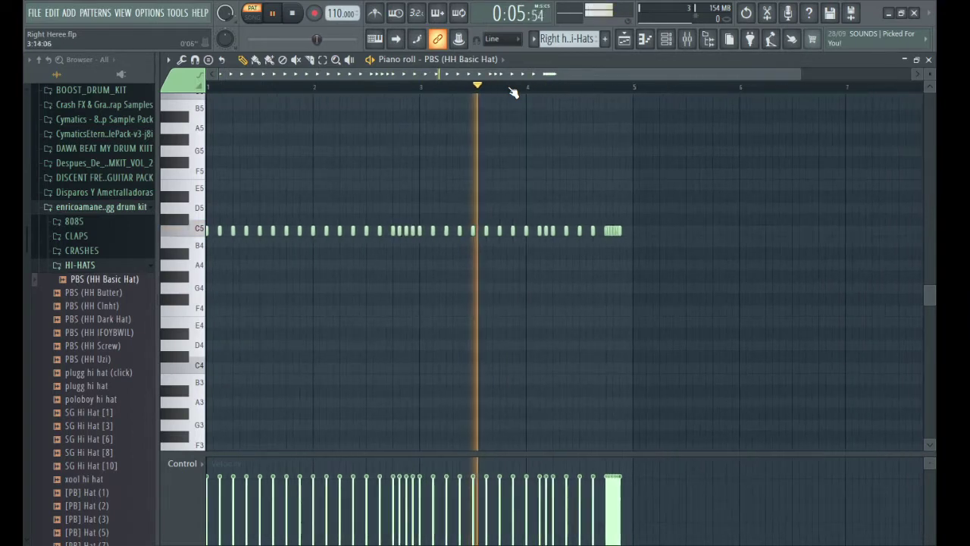
scroll(592, 89, "up", 2)
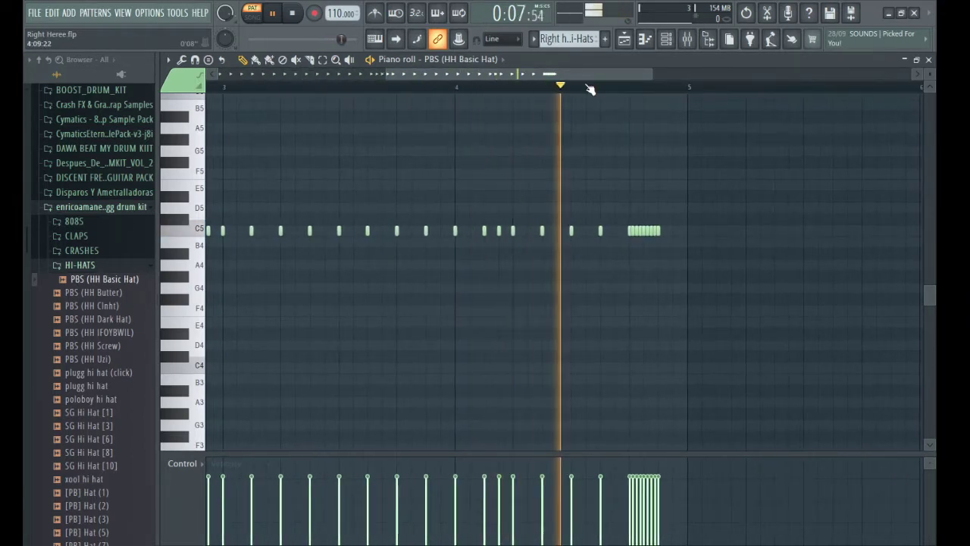
left_click(625, 44)
Step: Turn all playlist tracks back on, mute only the Vocals track, and play the arrangement in song mode from bar 1
scroll(554, 87, "down", 3)
left_click_drag(562, 76, 379, 95)
right_click(324, 123)
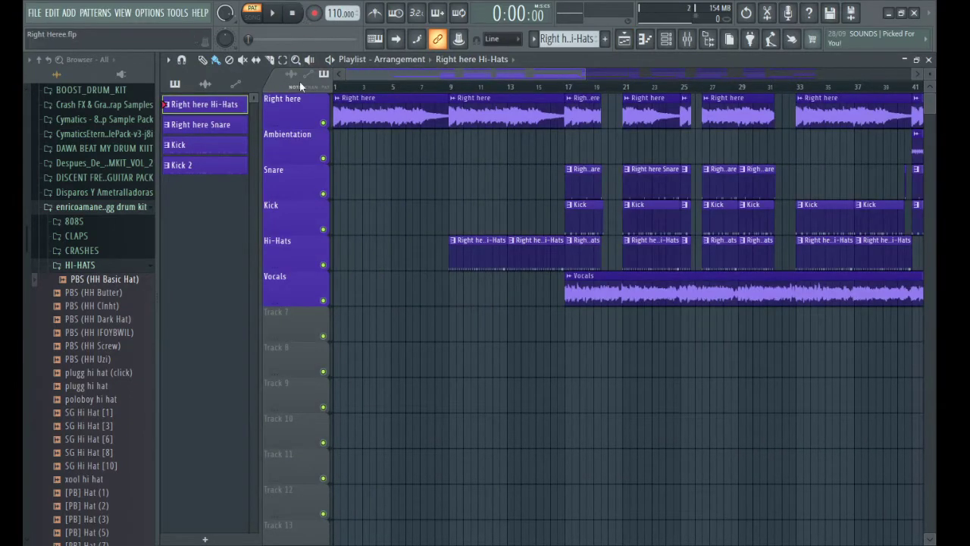
left_click(324, 301)
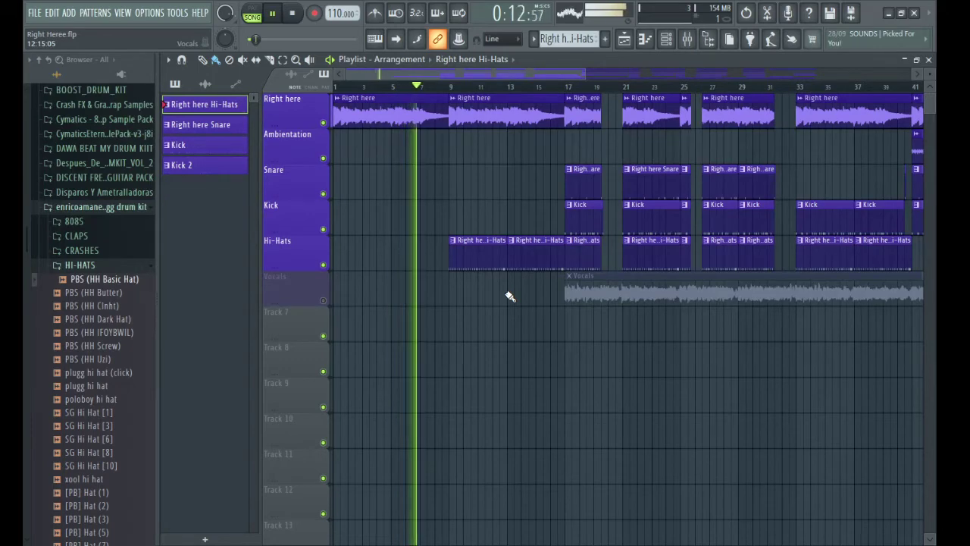
Step: Follow the vocal-free playback from the melody intro through the hi-hats' entry at bar 9 to bar 13
scroll(447, 90, "up", 5)
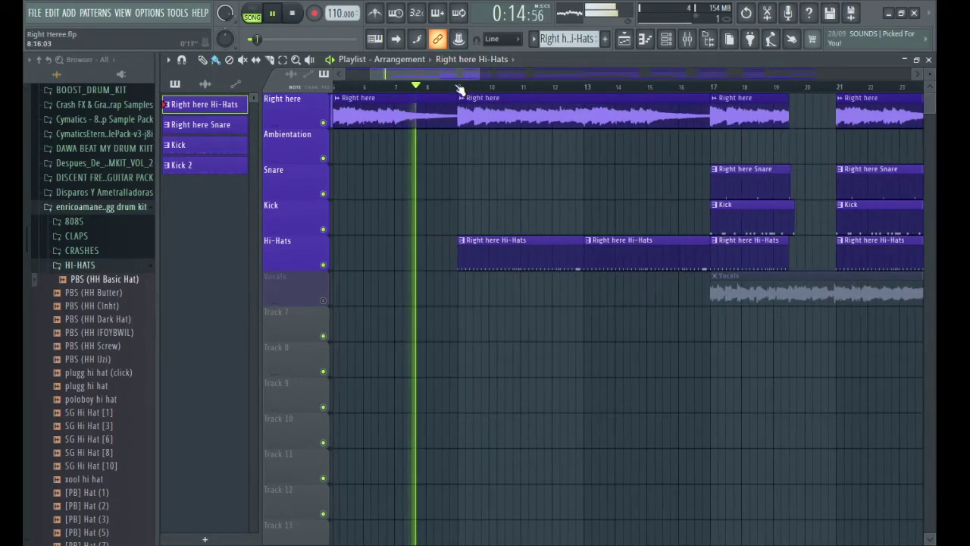
scroll(469, 91, "up", 2)
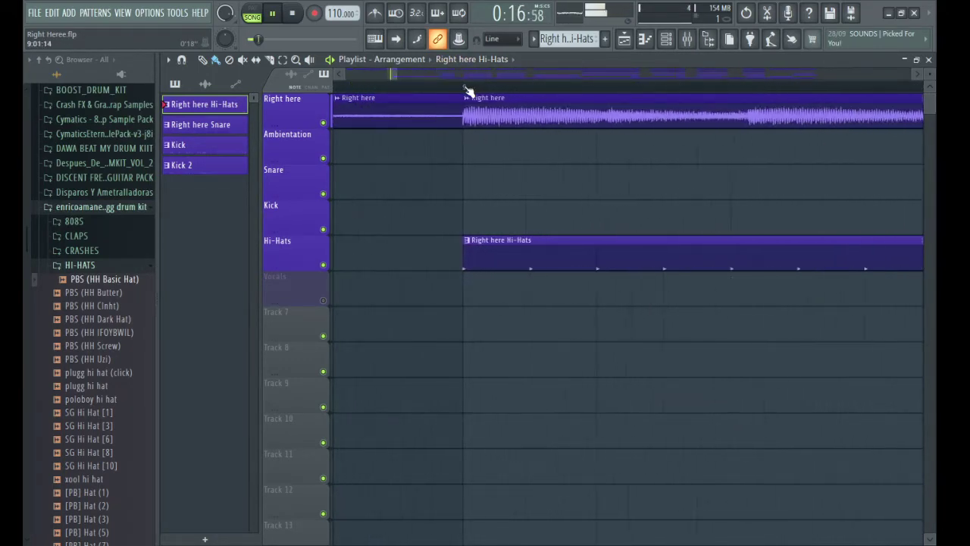
scroll(468, 91, "down", 5)
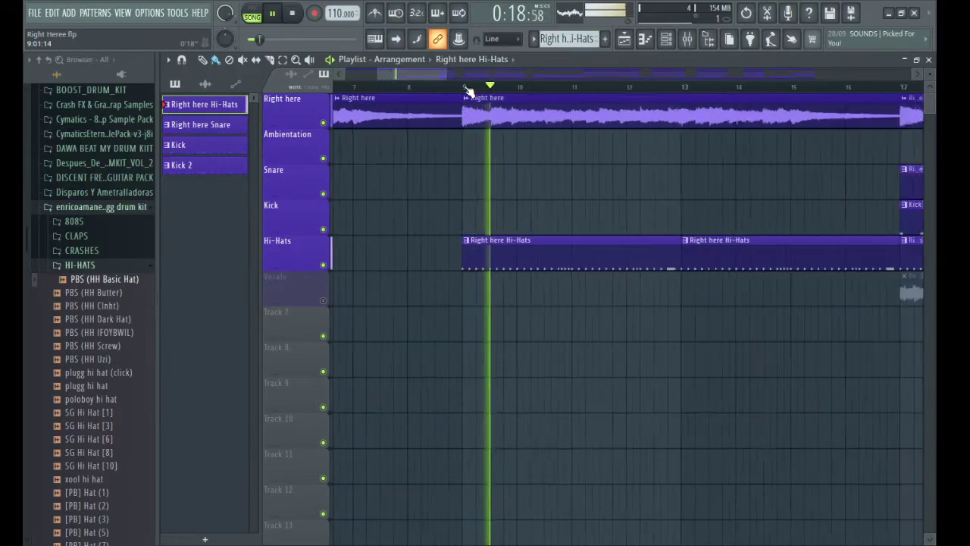
scroll(554, 91, "up", 4)
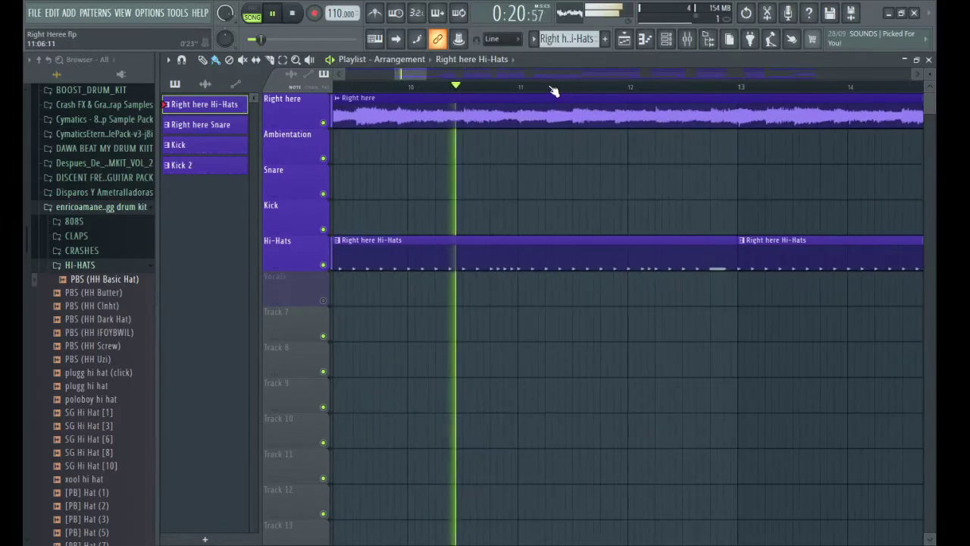
scroll(553, 91, "down", 5)
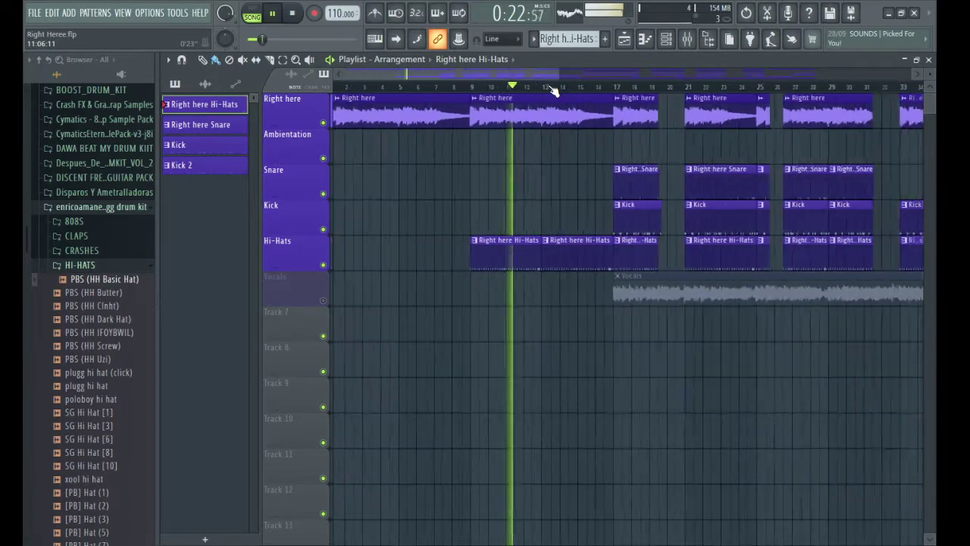
scroll(553, 91, "up", 4)
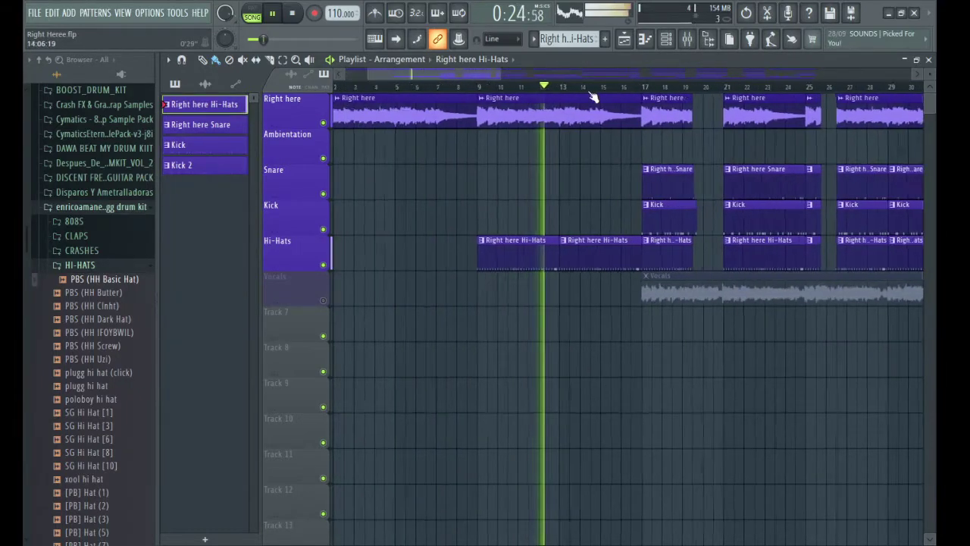
scroll(594, 97, "up", 1)
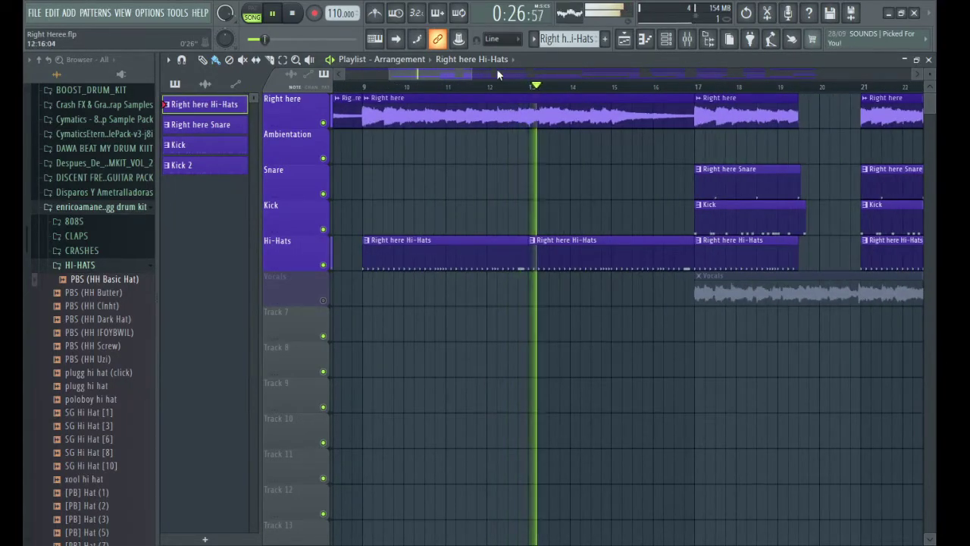
Step: Follow the playback from bar 13 into bar 17, examining where the snare and kick clips join the melody and hi-hats
left_click_drag(451, 74, 480, 89)
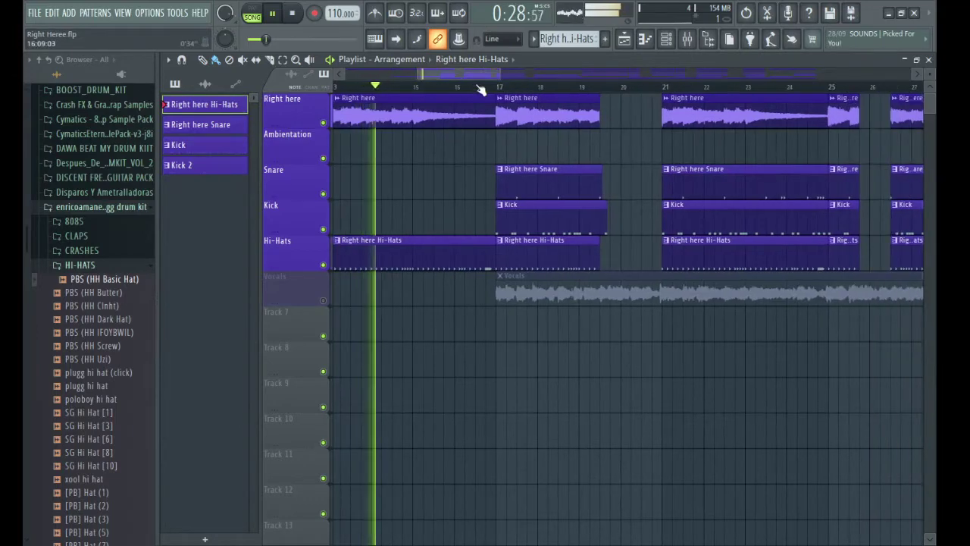
scroll(481, 90, "up", 3)
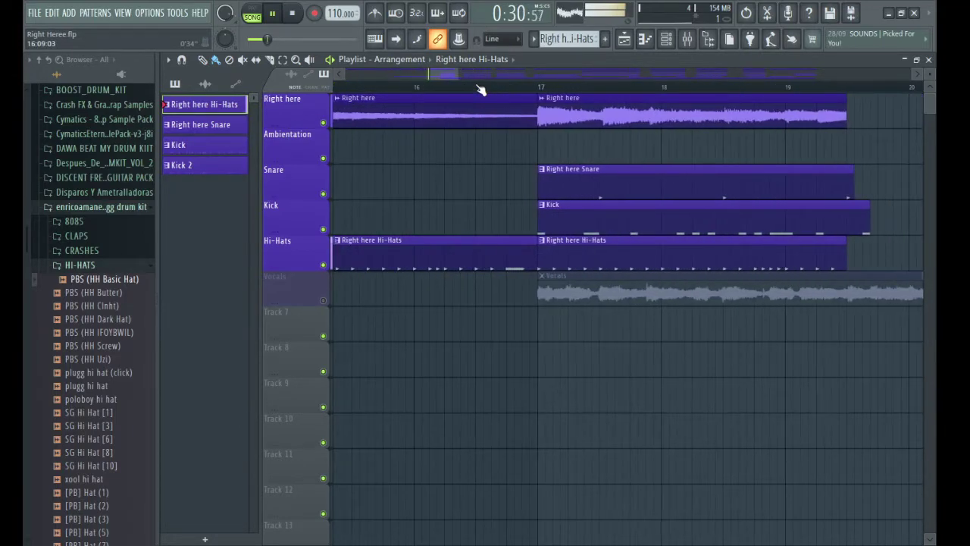
scroll(481, 89, "down", 4)
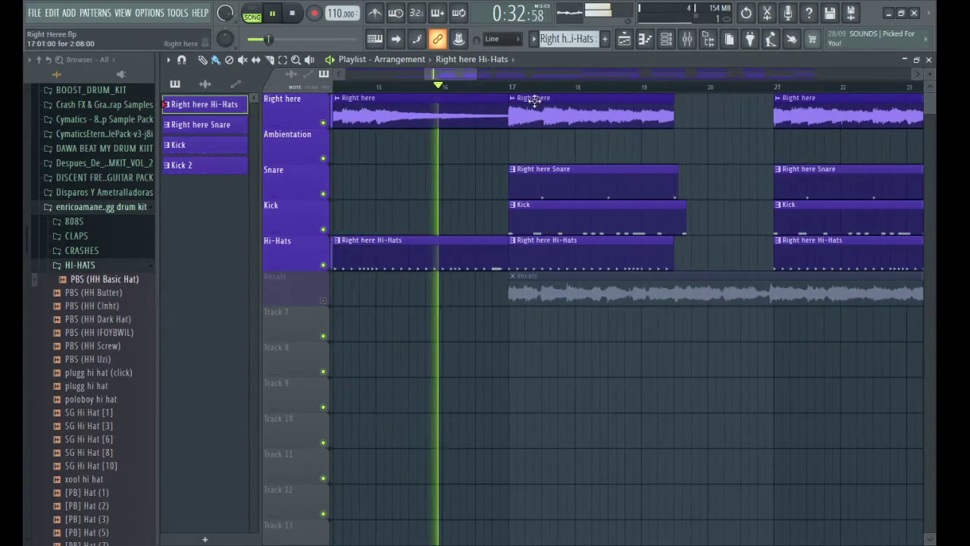
scroll(581, 90, "up", 5)
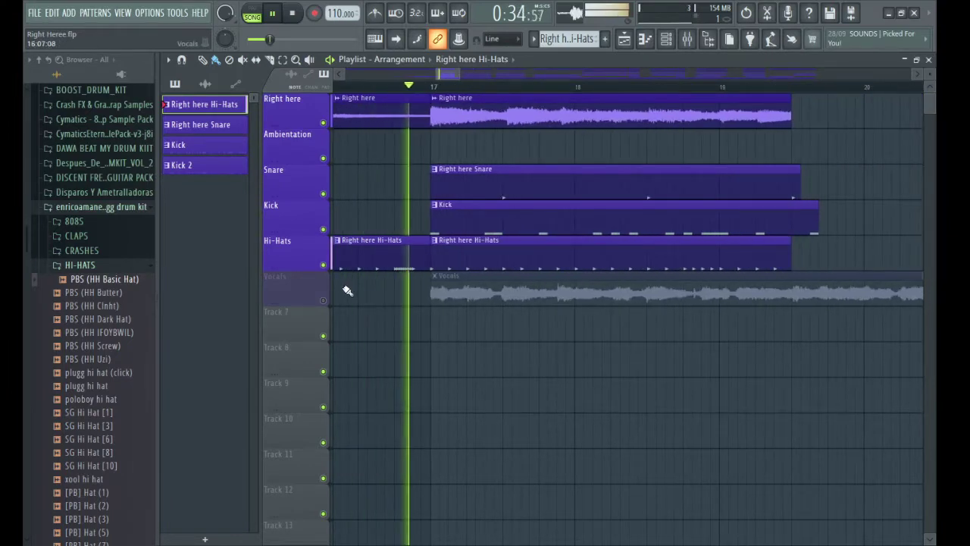
scroll(665, 91, "down", 2)
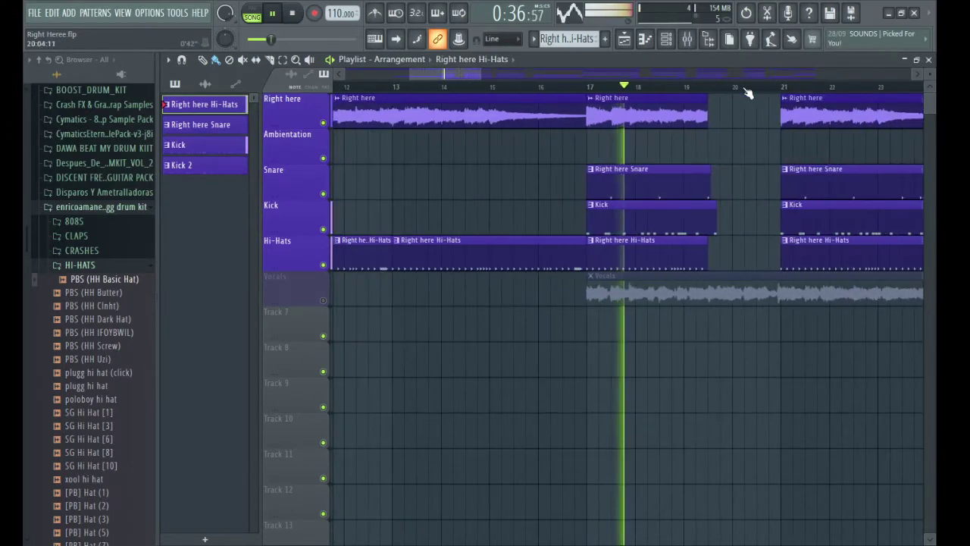
Step: Unmute the Vocals track for the instrumental break after bar 19, and mute it again around bar 21
left_click(324, 301)
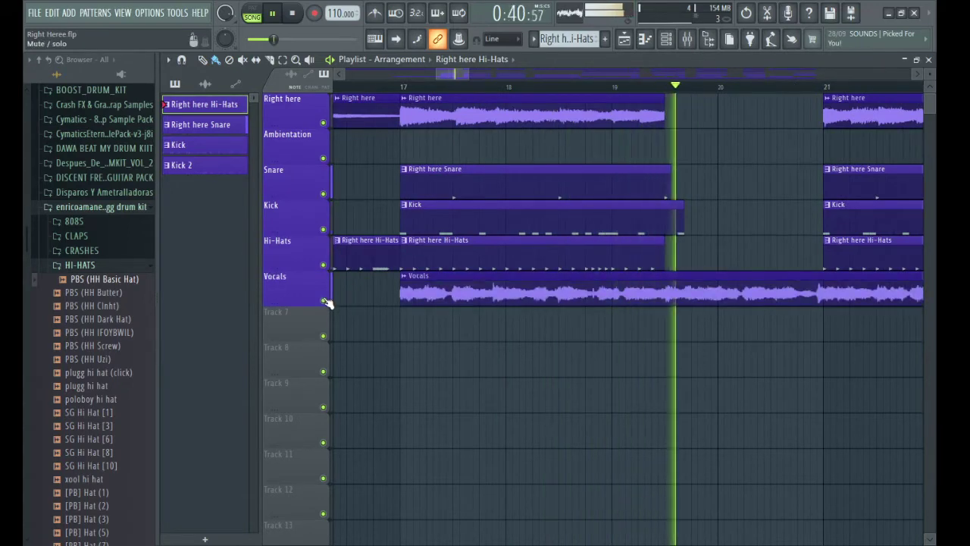
scroll(577, 96, "down", 5)
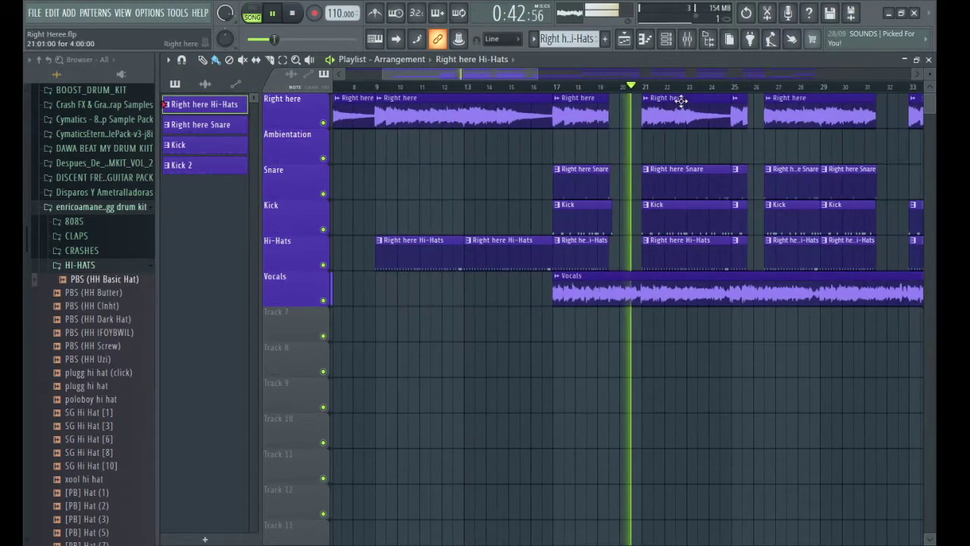
left_click(324, 301)
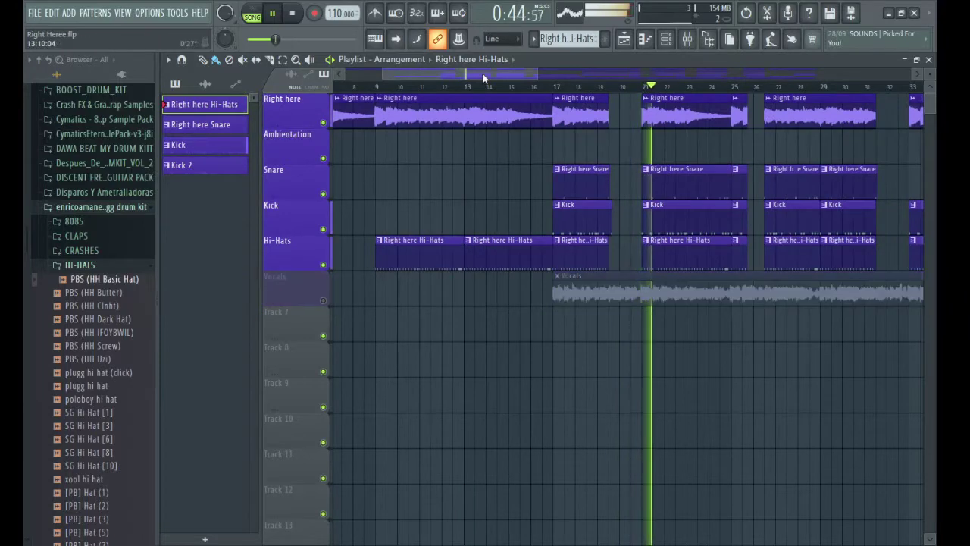
Step: Follow the instrumental playback from bar 21, and unmute the Vocals track at about bar 25 for the following break
scroll(513, 89, "up", 3)
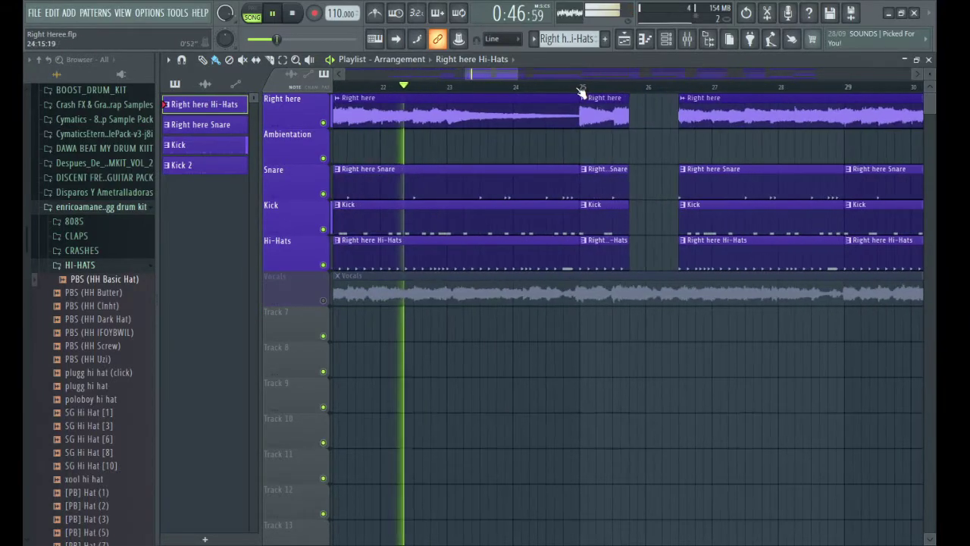
scroll(580, 92, "down", 3)
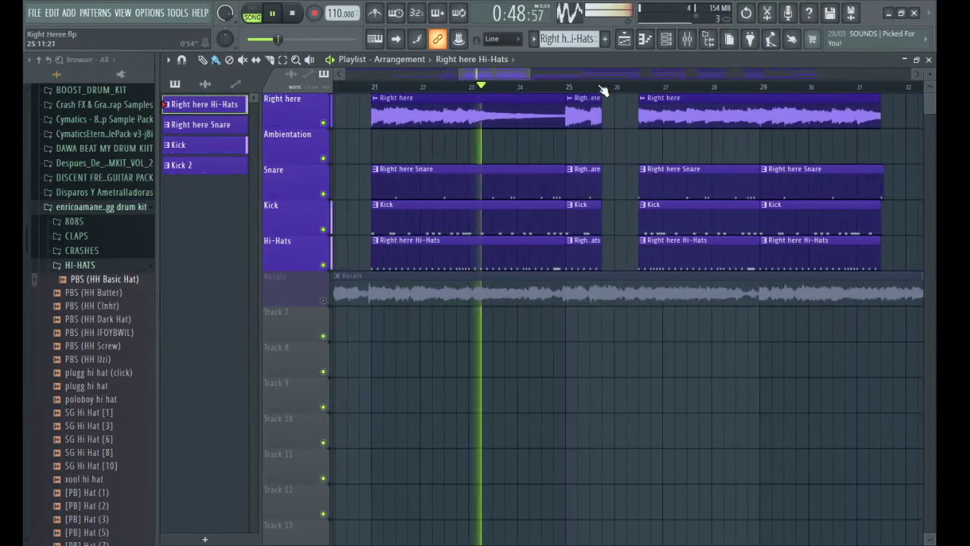
scroll(599, 91, "up", 1)
scroll(597, 91, "up", 2)
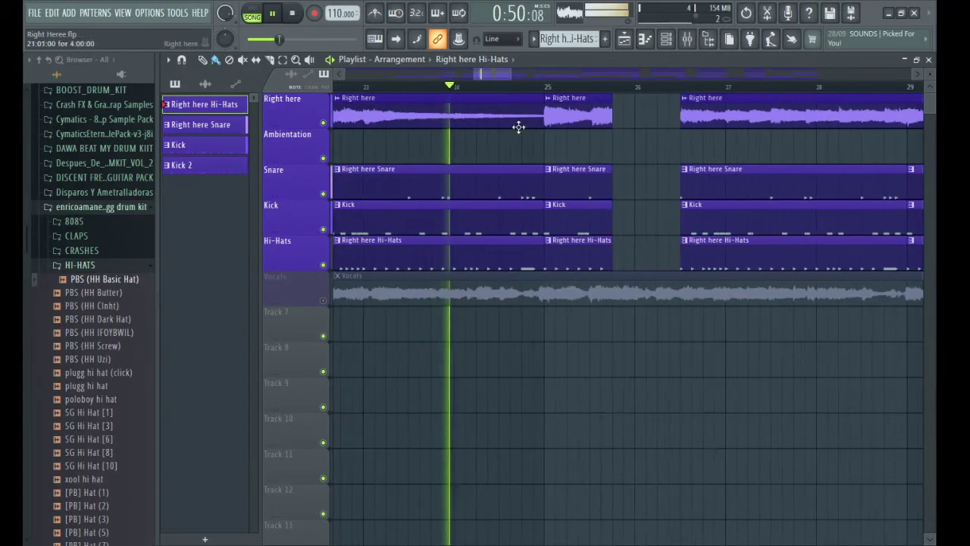
left_click(323, 301)
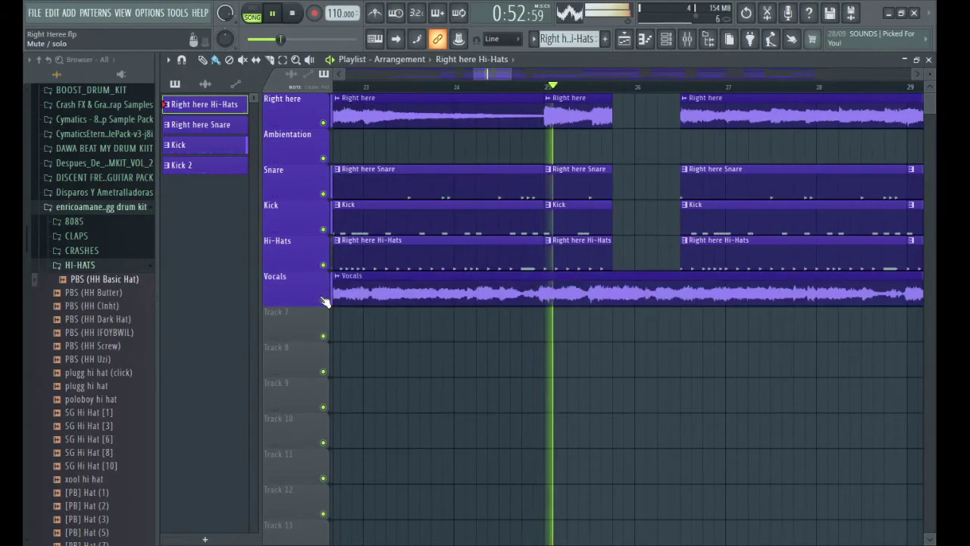
scroll(686, 91, "down", 10)
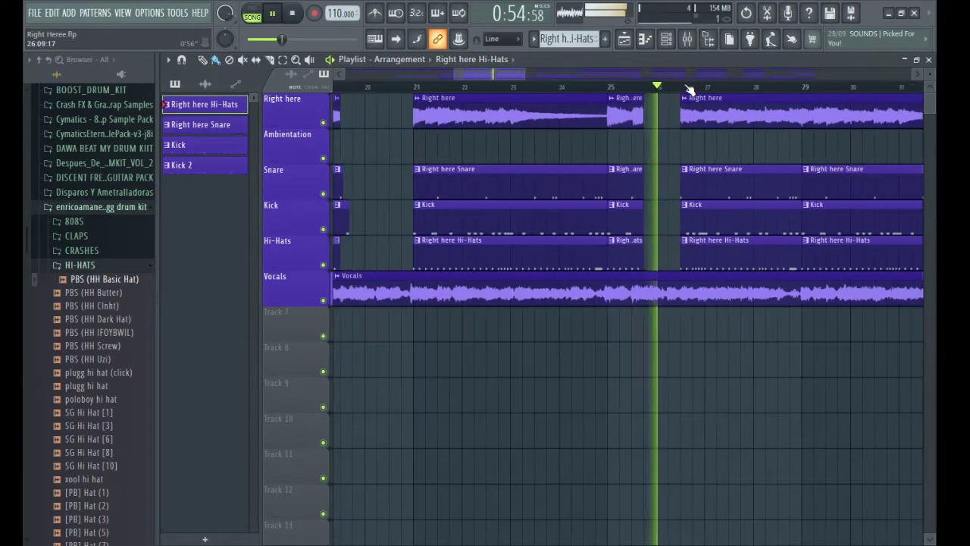
scroll(688, 90, "up", 2)
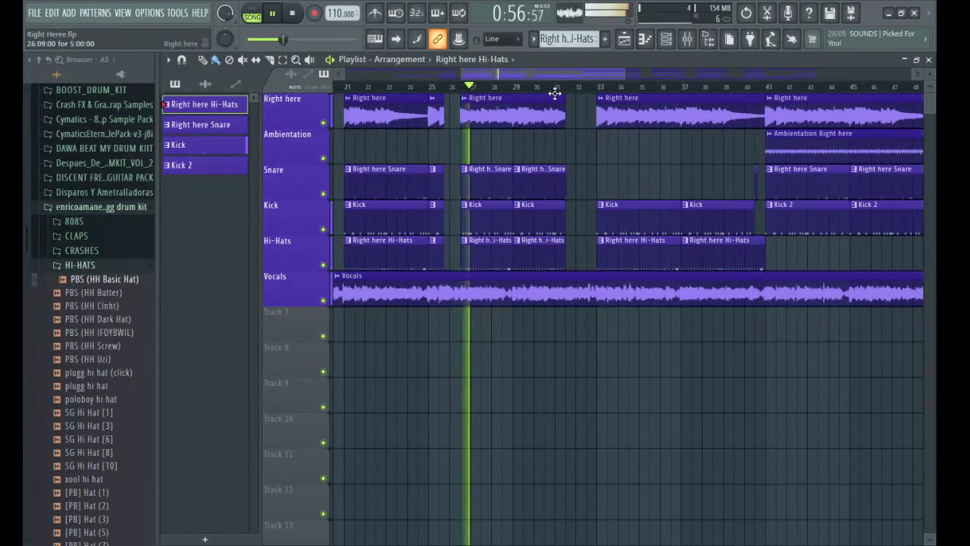
Step: Toggle the Vocals track's mute to hear vocals only around the break before bar 33, and follow the instrumental playback beyond it
left_click(323, 301)
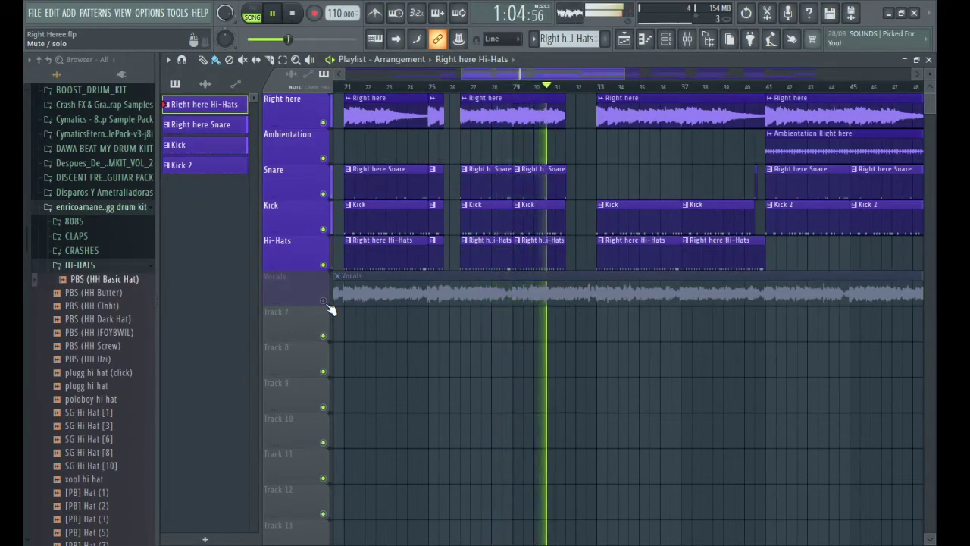
left_click(323, 301)
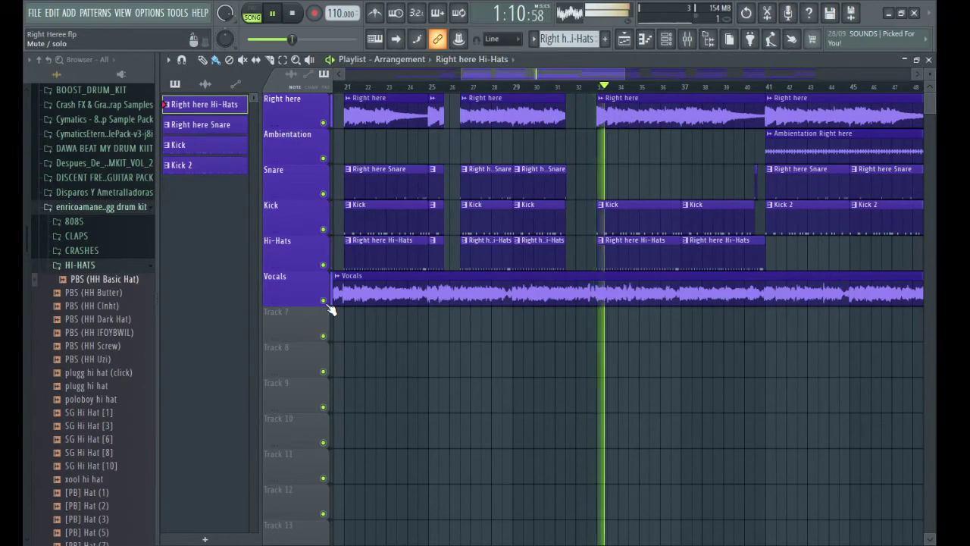
left_click(323, 301)
scroll(542, 74, "down", 2)
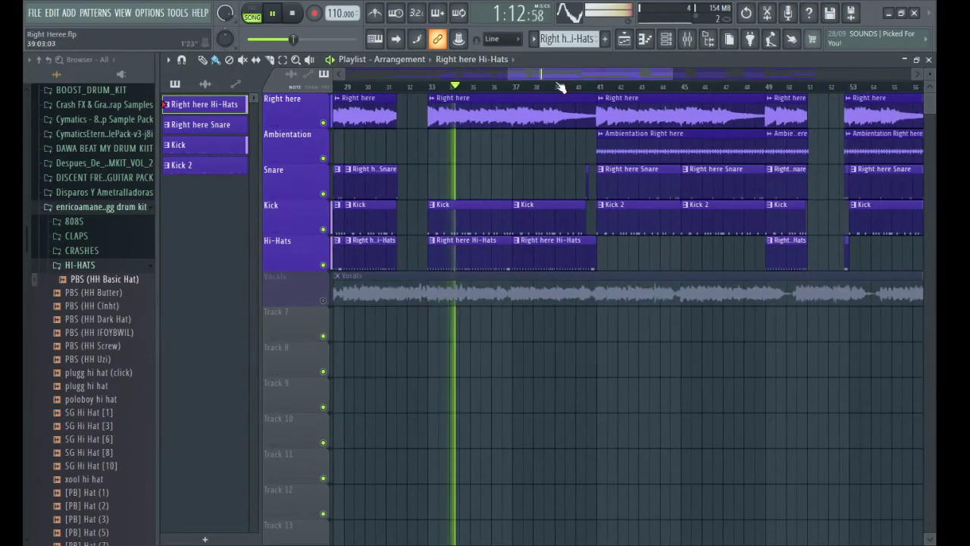
scroll(536, 91, "up", 4)
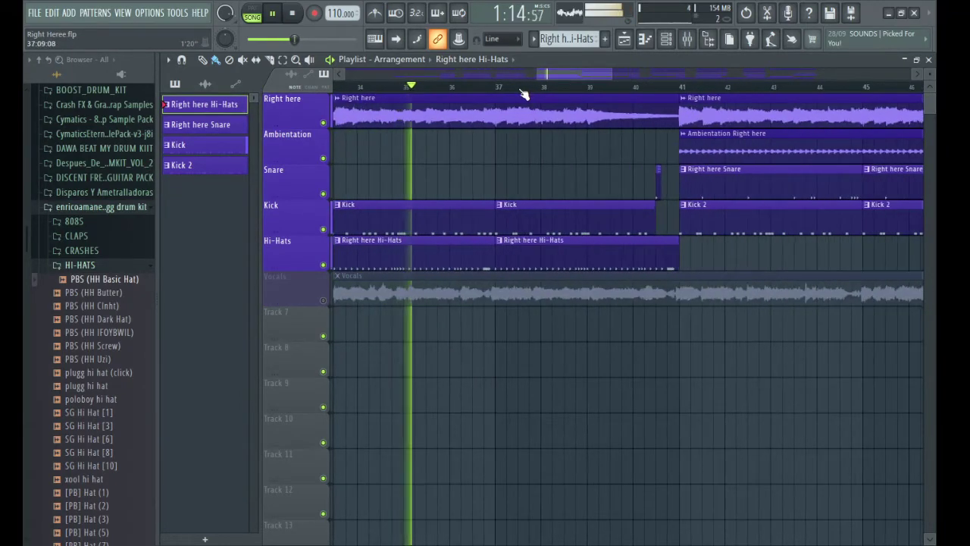
Step: Follow the instrumental playback from bar 35, unmute the Vocals track at about bar 41, and mute it again by bar 44
scroll(524, 94, "down", 2)
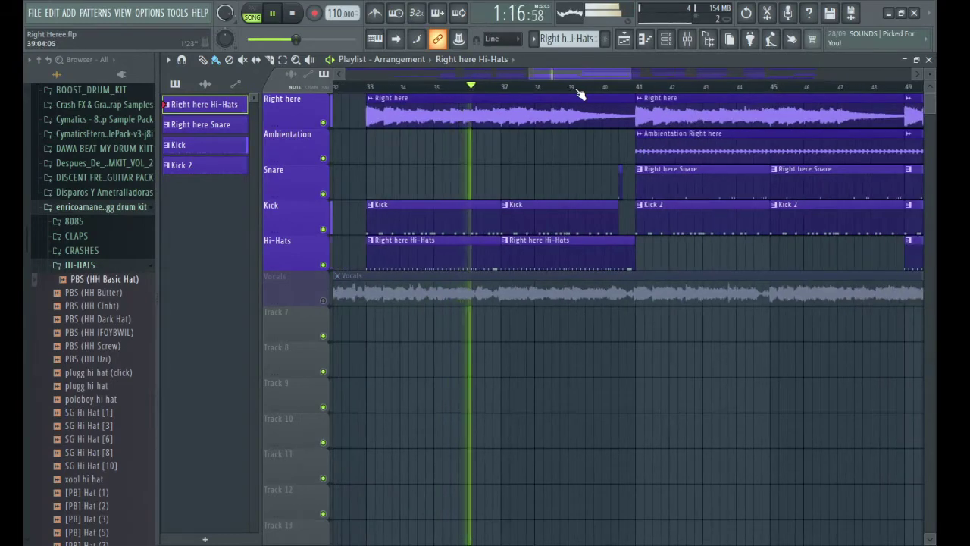
scroll(579, 93, "up", 2)
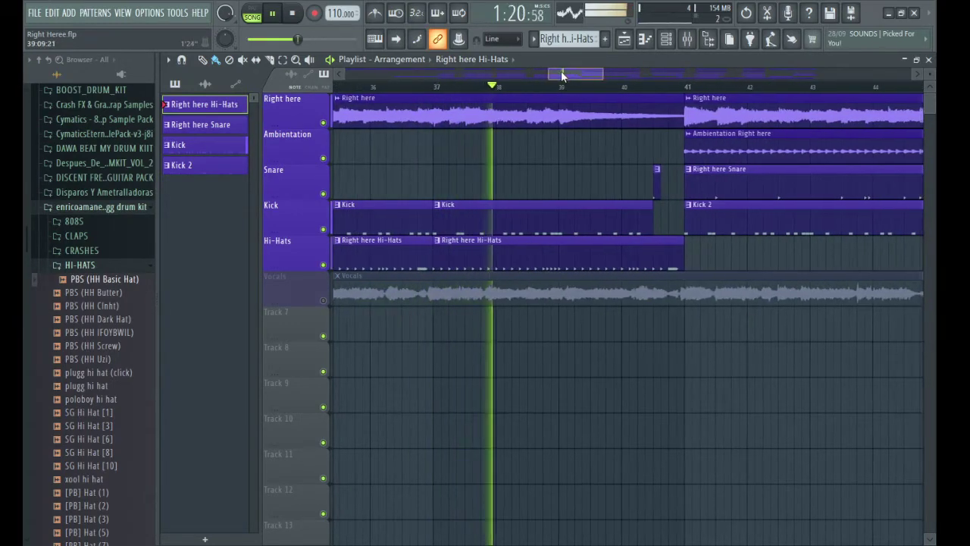
left_click_drag(561, 70, 569, 76)
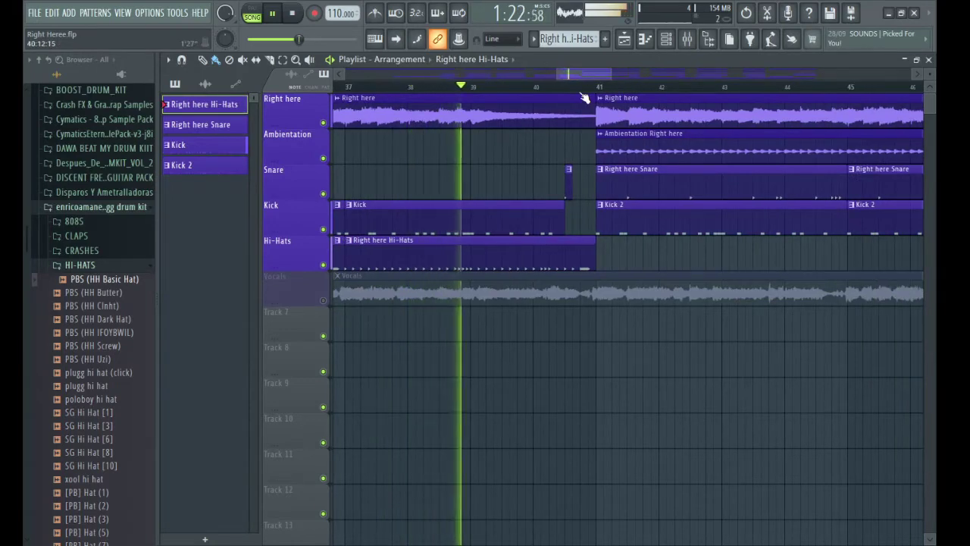
scroll(576, 96, "up", 3)
scroll(614, 96, "down", 4)
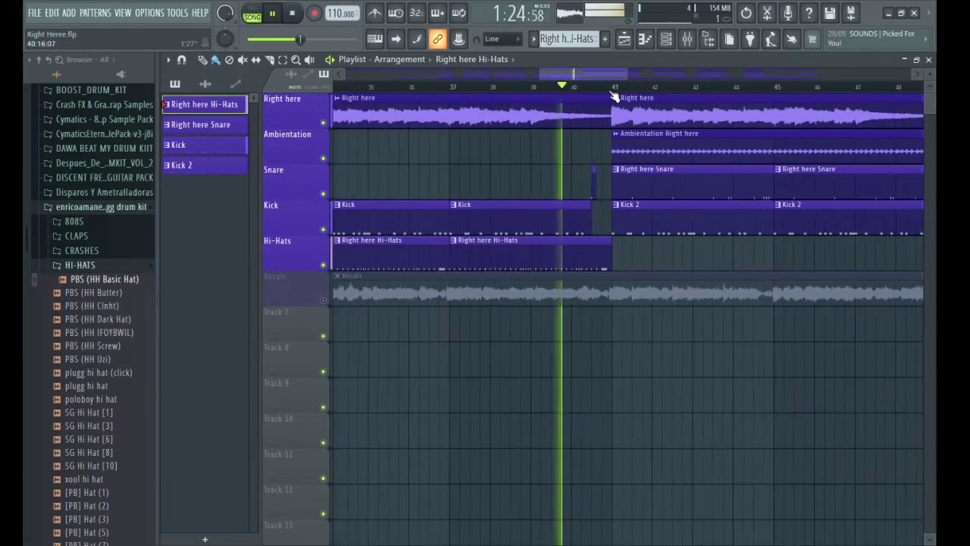
left_click_drag(578, 76, 636, 73)
left_click(324, 301)
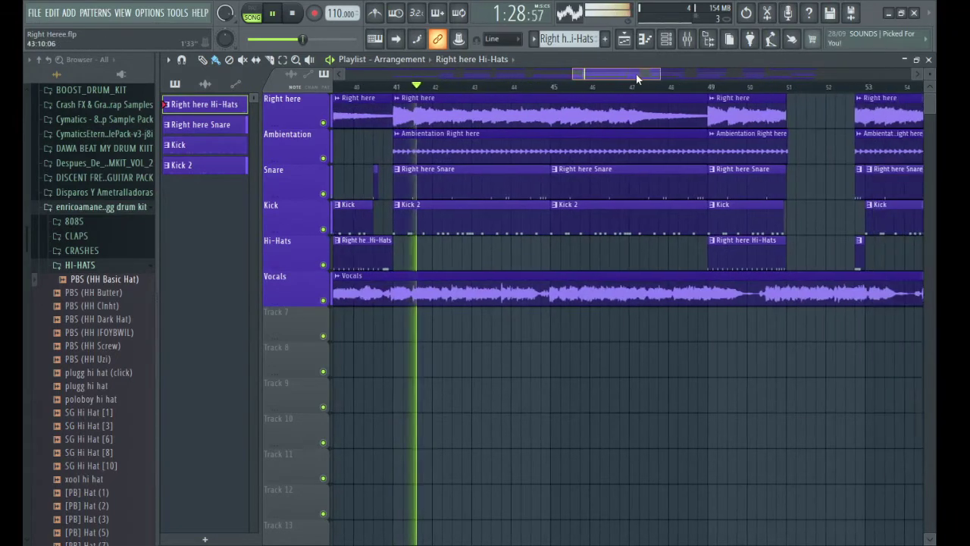
left_click(324, 301)
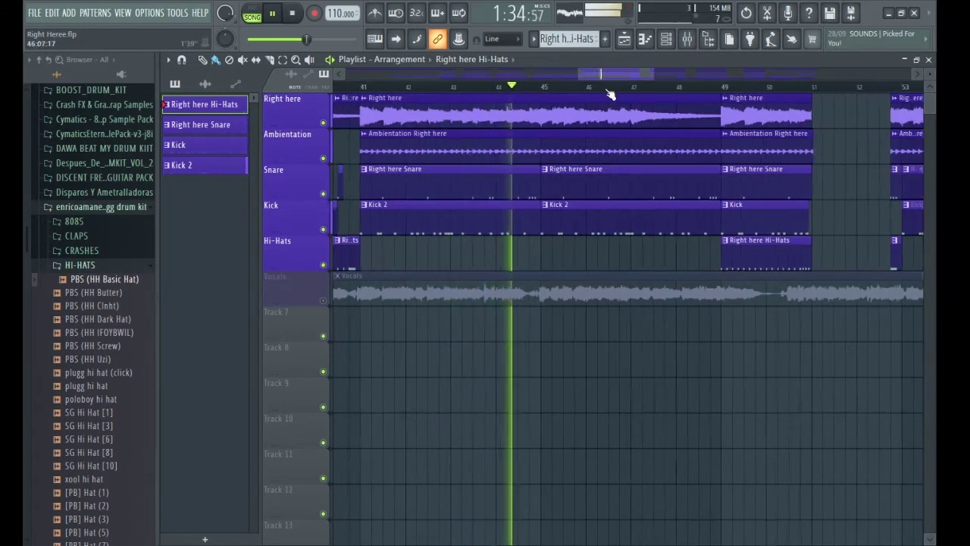
Step: Unmute the Vocals track at about bar 45, and mute it again for the instrumental playback into bar 49
left_click(324, 301)
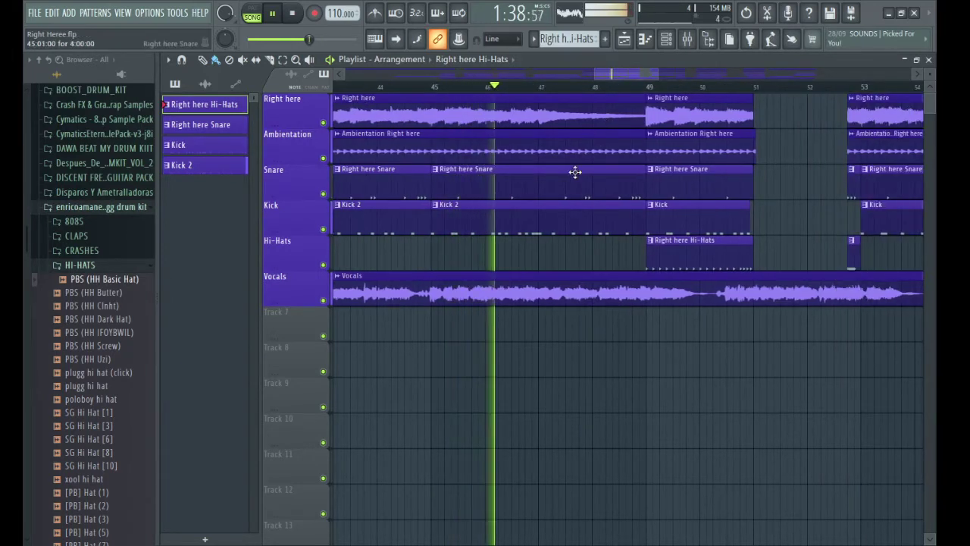
left_click(323, 301)
left_click_drag(607, 73, 620, 75)
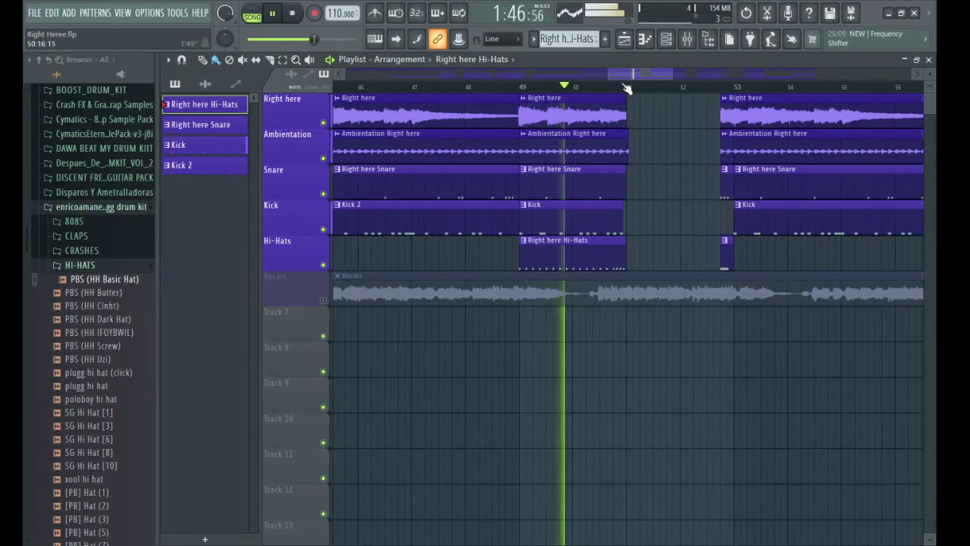
Step: Unmute the Vocals track for the break between bars 51 and 53, and mute it again once the instruments return
left_click(323, 300)
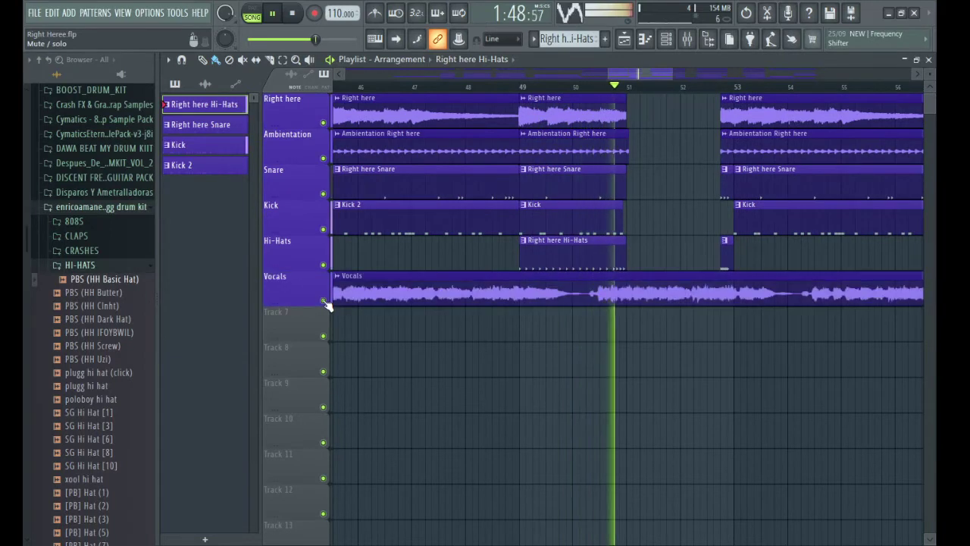
left_click_drag(633, 73, 658, 73)
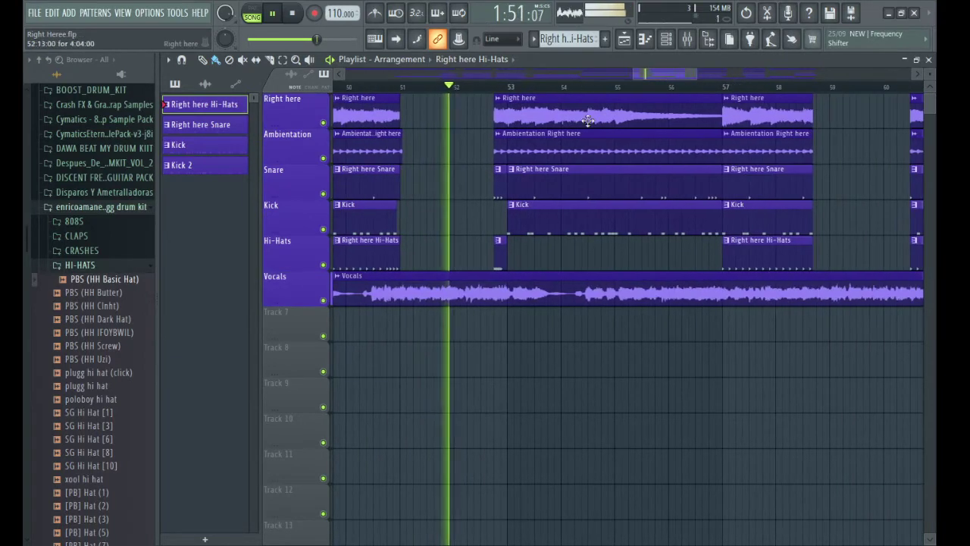
left_click(323, 301)
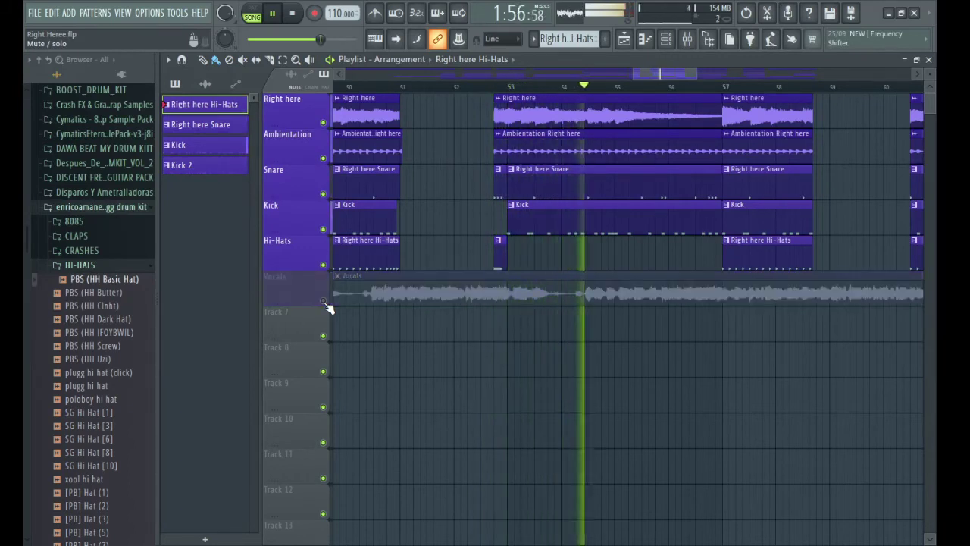
Step: Unmute the Vocals track at about bar 55, and mute it again for the instrumental section at bar 57
left_click(323, 300)
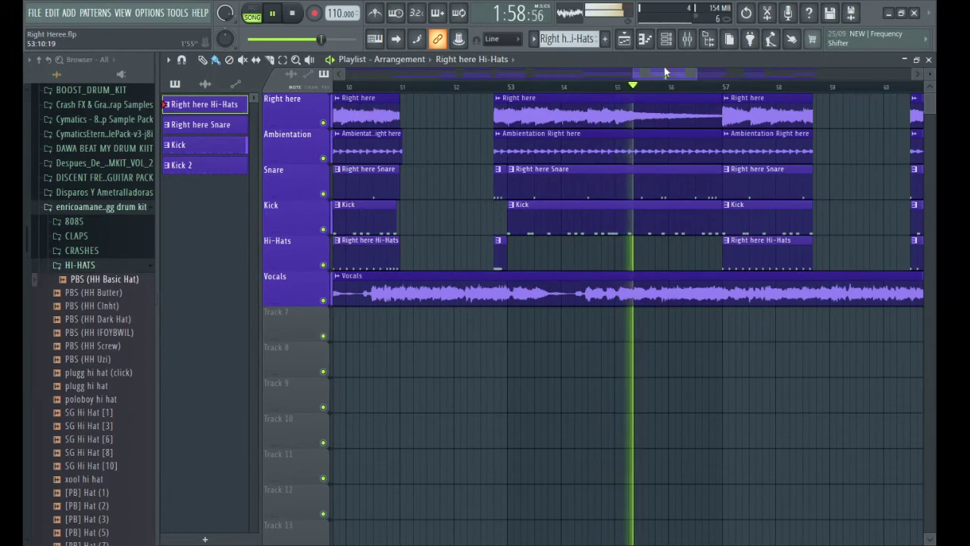
left_click_drag(664, 66, 685, 73)
left_click(323, 300)
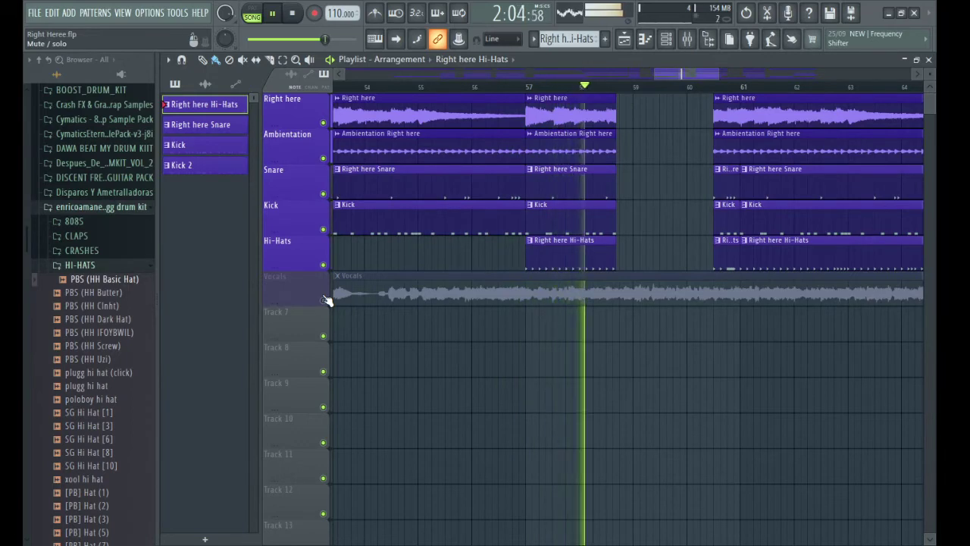
Step: Unmute the Vocals track for the break before bar 61, and mute it again as the melody and drums return
left_click(324, 300)
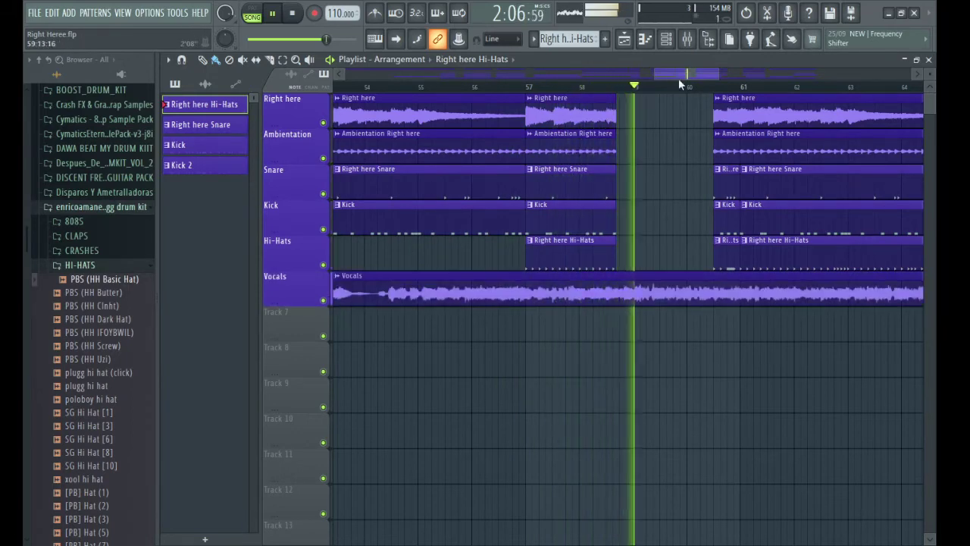
left_click_drag(679, 75, 709, 74)
scroll(534, 89, "up", 1)
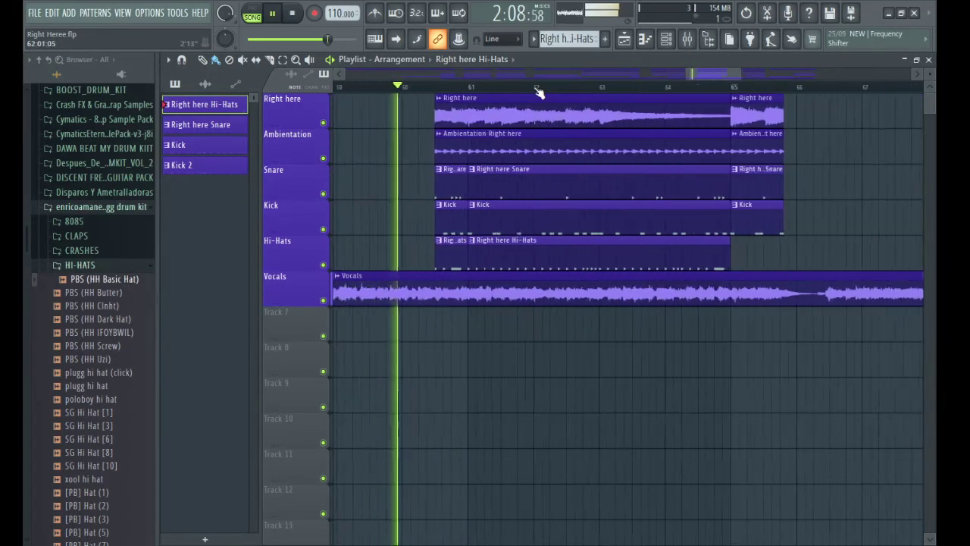
scroll(538, 92, "down", 2)
left_click(323, 300)
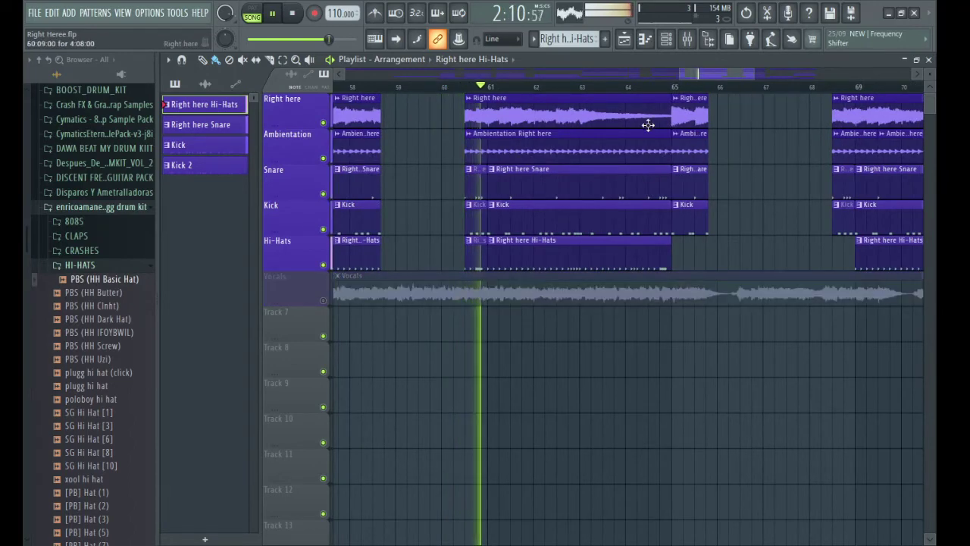
Step: Replay the arrangement from the start of the clips just before bar 61, with vocals muted, and follow it past bar 62
left_click_drag(702, 86, 464, 99)
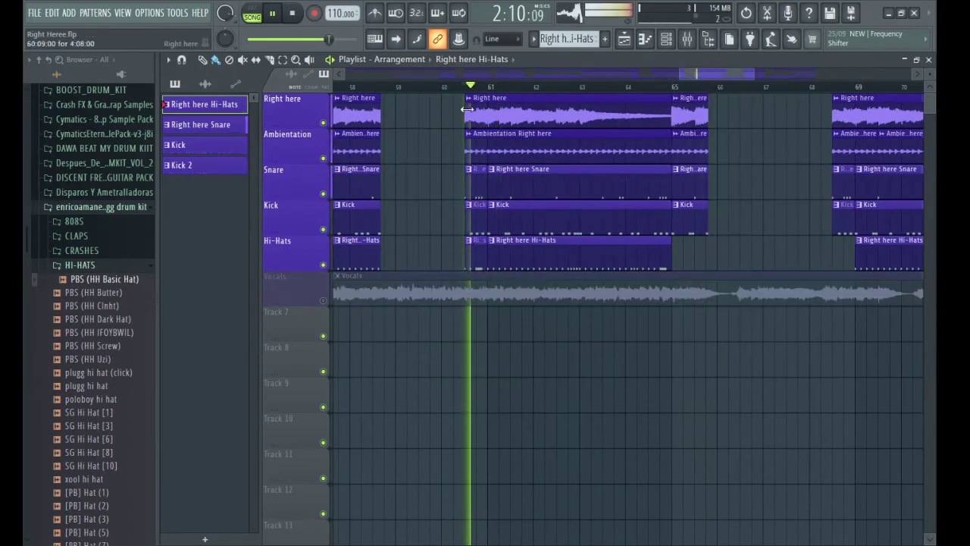
scroll(599, 89, "down", 3)
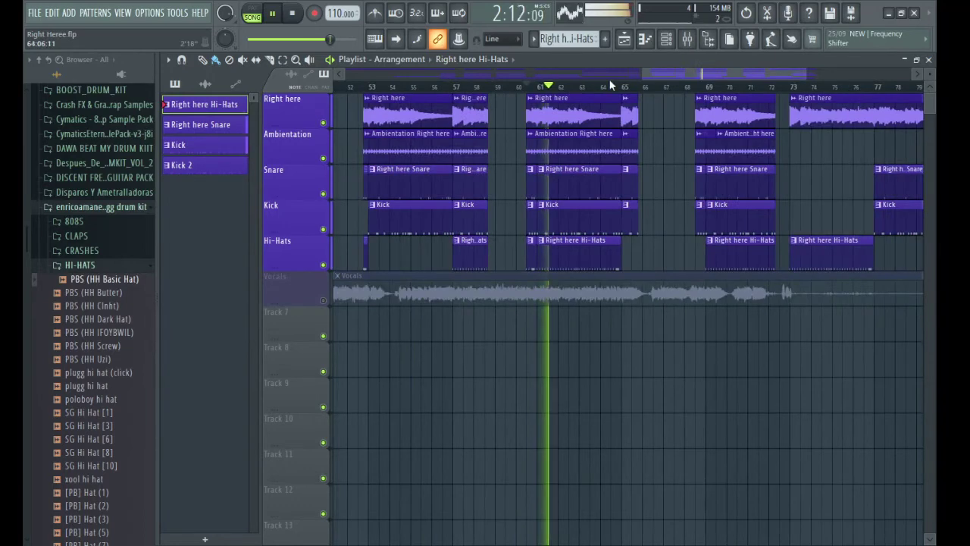
scroll(635, 88, "up", 2)
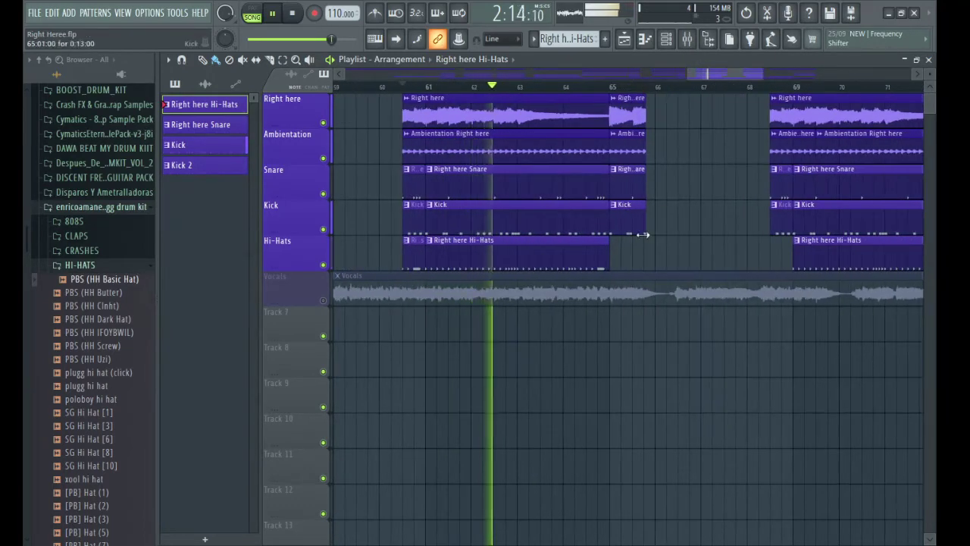
Step: Unmute the Vocals track for the break between bars 65 and 69, and mute it again as the instruments return
left_click(323, 301)
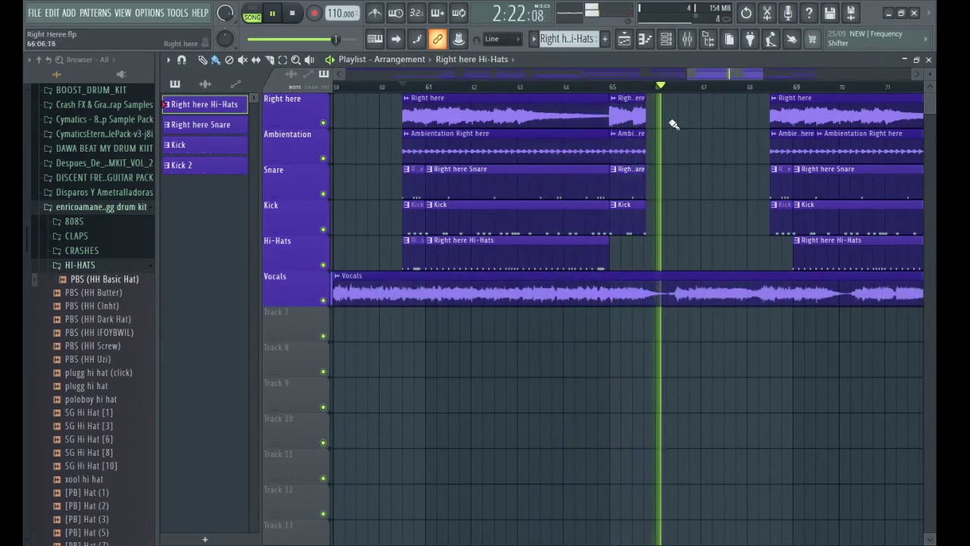
left_click_drag(735, 72, 767, 83)
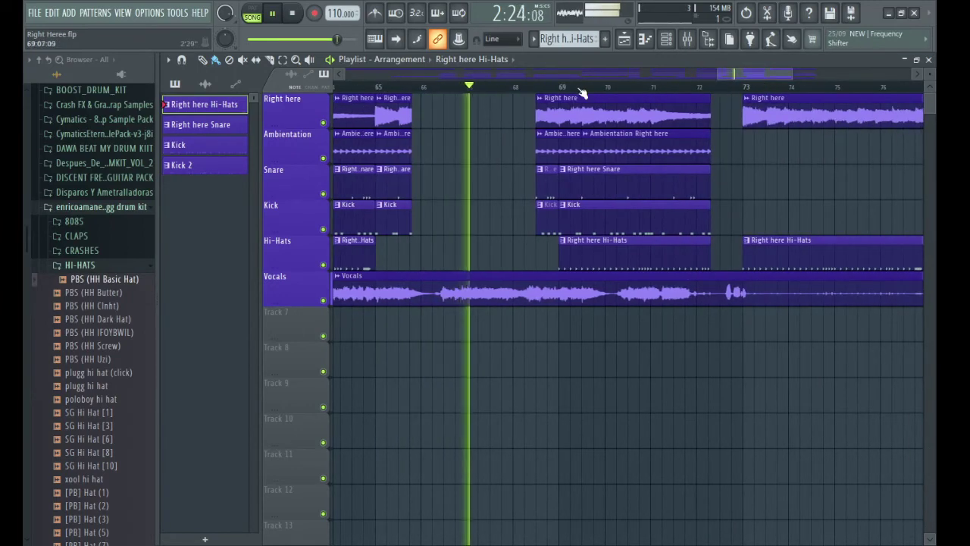
scroll(560, 93, "up", 2)
scroll(560, 93, "down", 2)
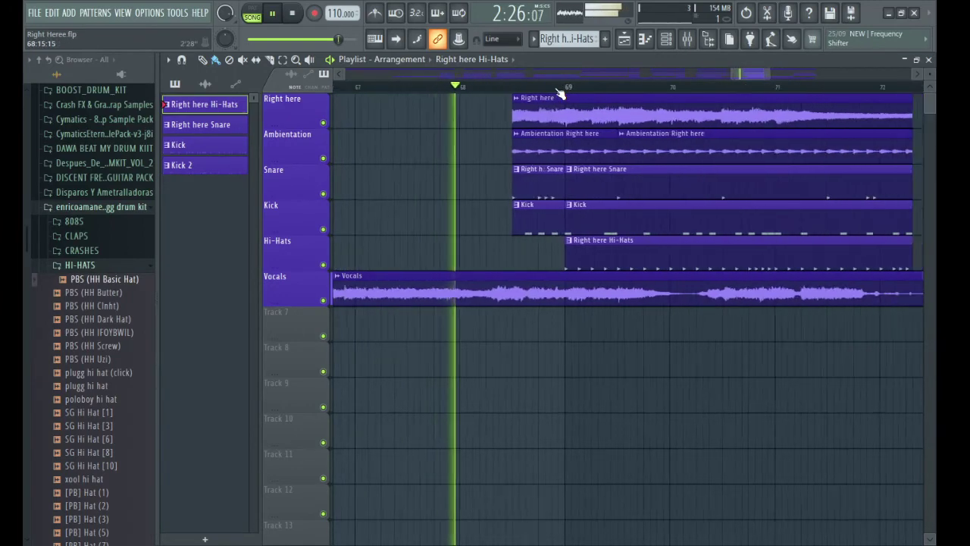
left_click(323, 300)
Step: Unmute the Vocals track at about bar 71, and mute it again for the outro starting at bar 73
left_click_drag(720, 76, 780, 73)
left_click(323, 300)
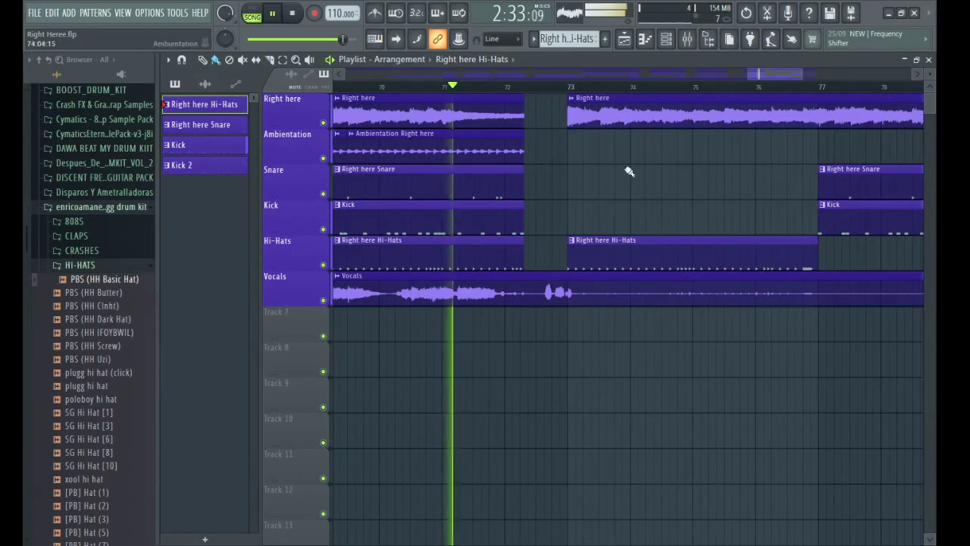
left_click(324, 300)
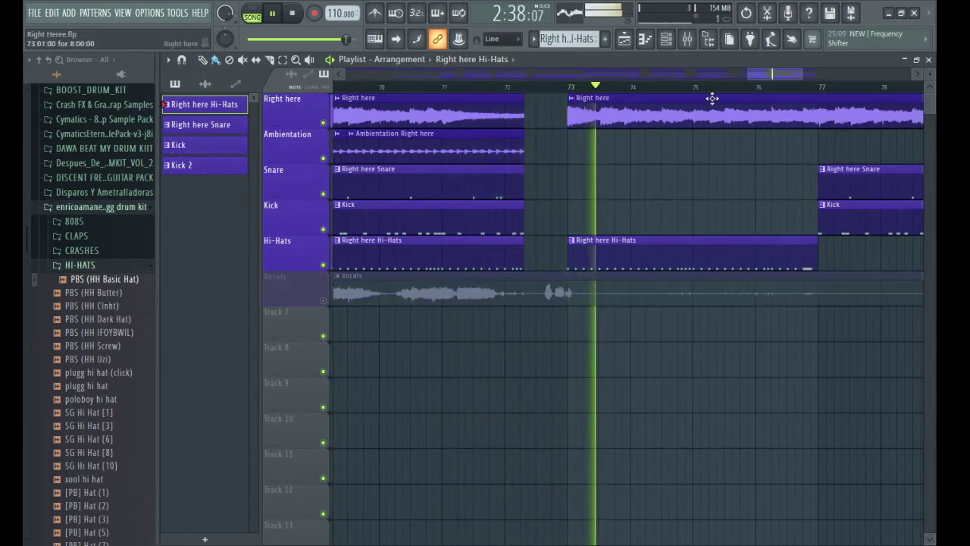
Step: Follow the outro playback from bar 73, examining how the melody and hi-hats lead into the snare and kick clips at bar 77
scroll(736, 97, "down", 8)
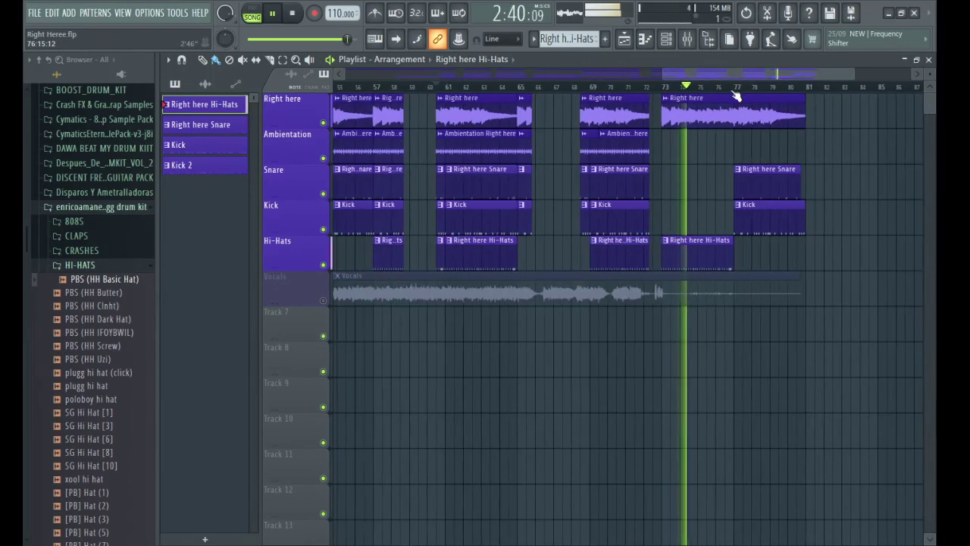
scroll(736, 97, "up", 5)
scroll(764, 73, "up", 2)
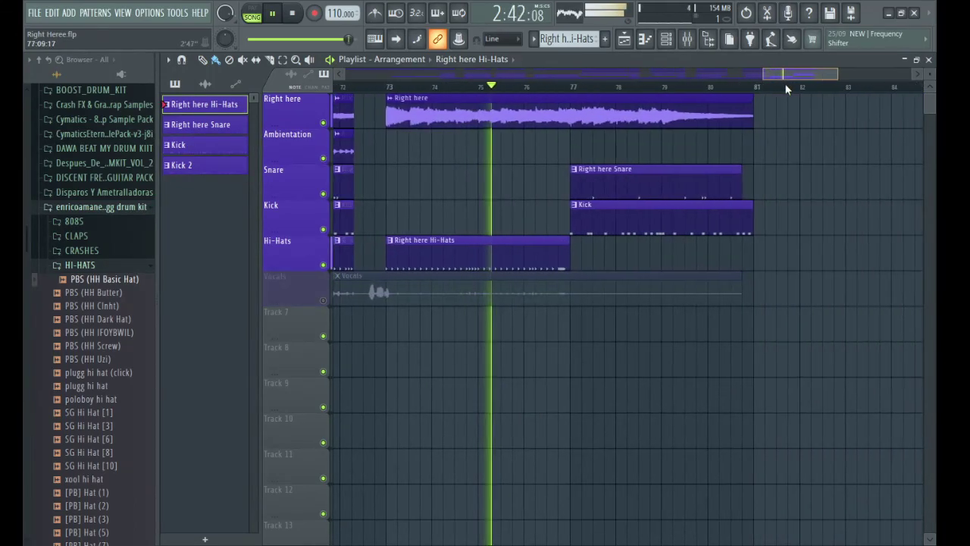